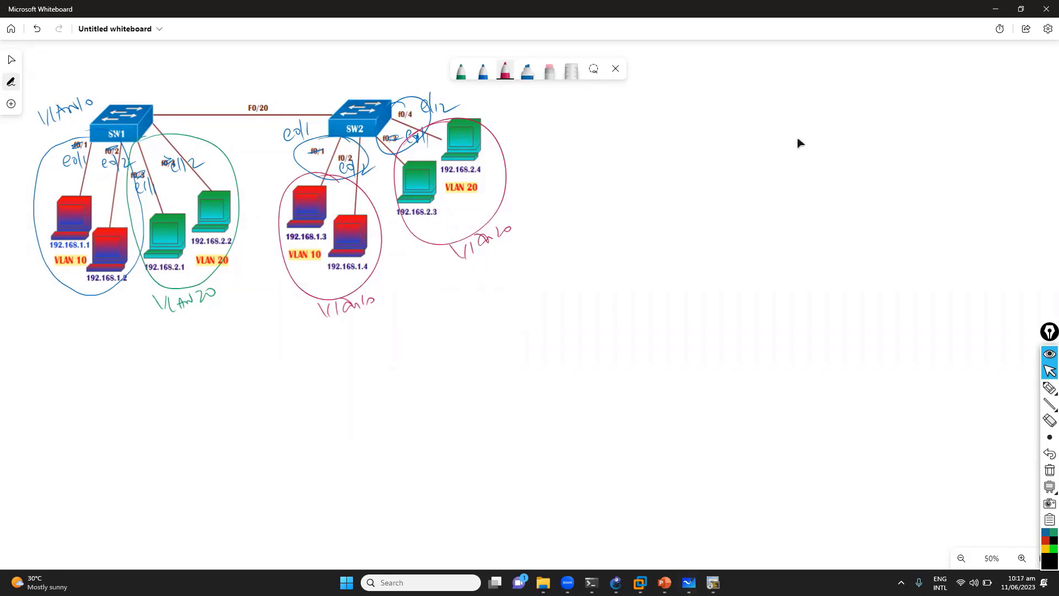
Step: Highlight SW2's hosts with a loop and an arrow on the Whiteboard diagram, then switch to GNS3
click(1050, 388)
mouse_move(438, 75)
mouse_down()
mouse_move(307, 107)
mouse_move(288, 291)
mouse_move(526, 270)
mouse_move(502, 78)
mouse_move(328, 67)
mouse_up()
click(444, 326)
mouse_move(445, 327)
mouse_down()
mouse_move(462, 390)
mouse_move(473, 367)
mouse_up()
key(Escape)
click(614, 579)
Step: Try to duplicate all nodes of the running topology, which fails with errors
drag(218, 88, 536, 297)
right_click(353, 100)
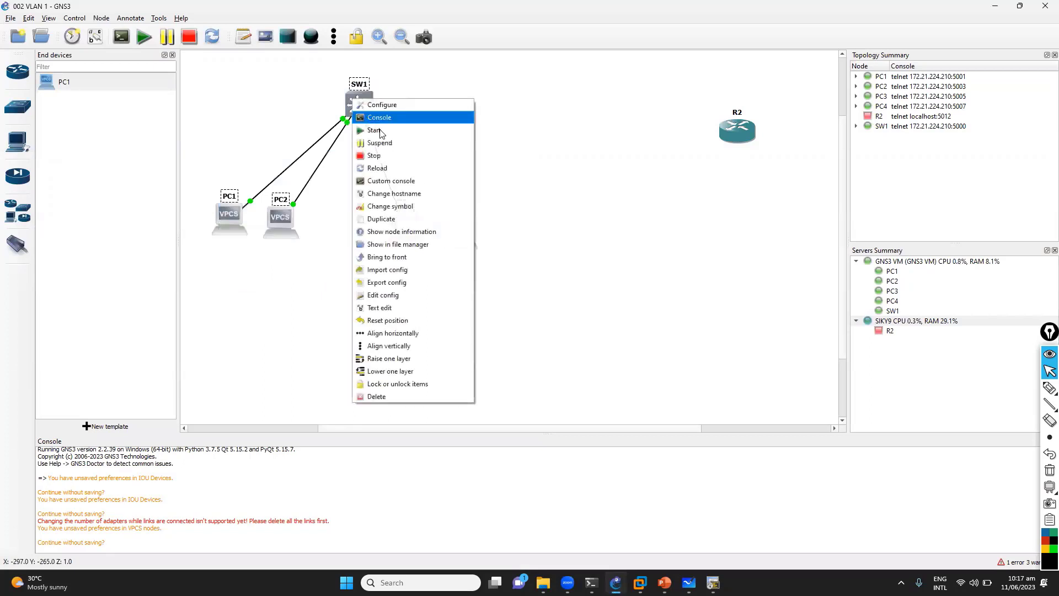
click(412, 219)
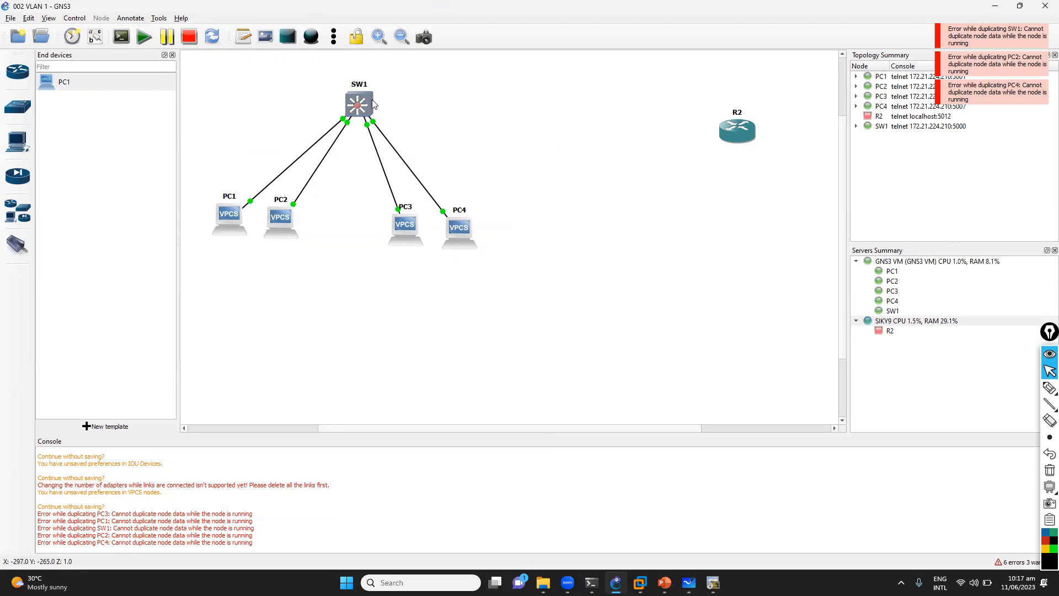
right_click(358, 107)
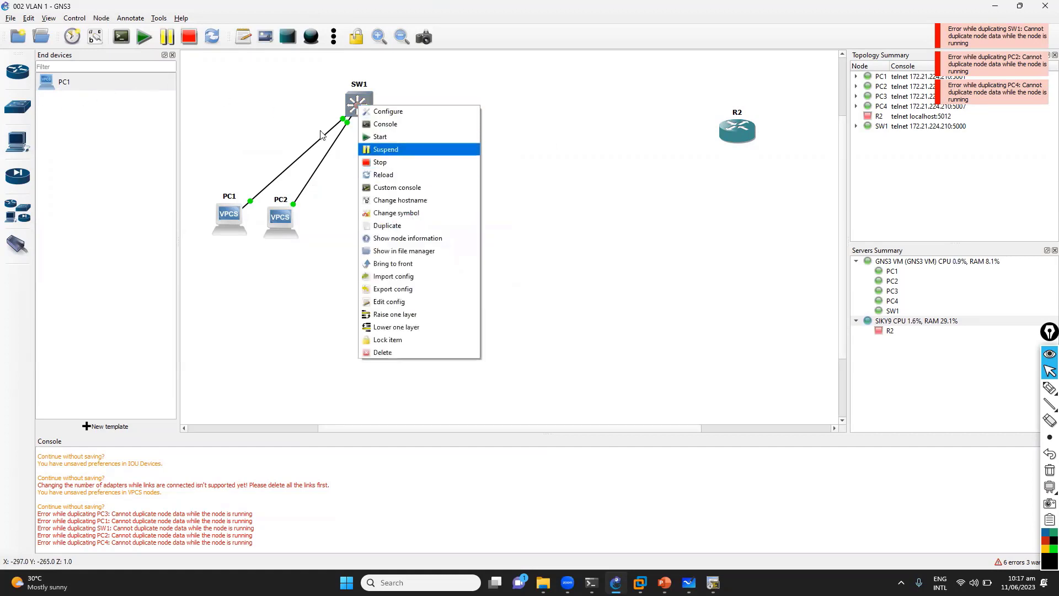
click(257, 121)
Step: Check the IOU Devices preferences without saving, then bring up PC1's console
click(29, 18)
click(55, 69)
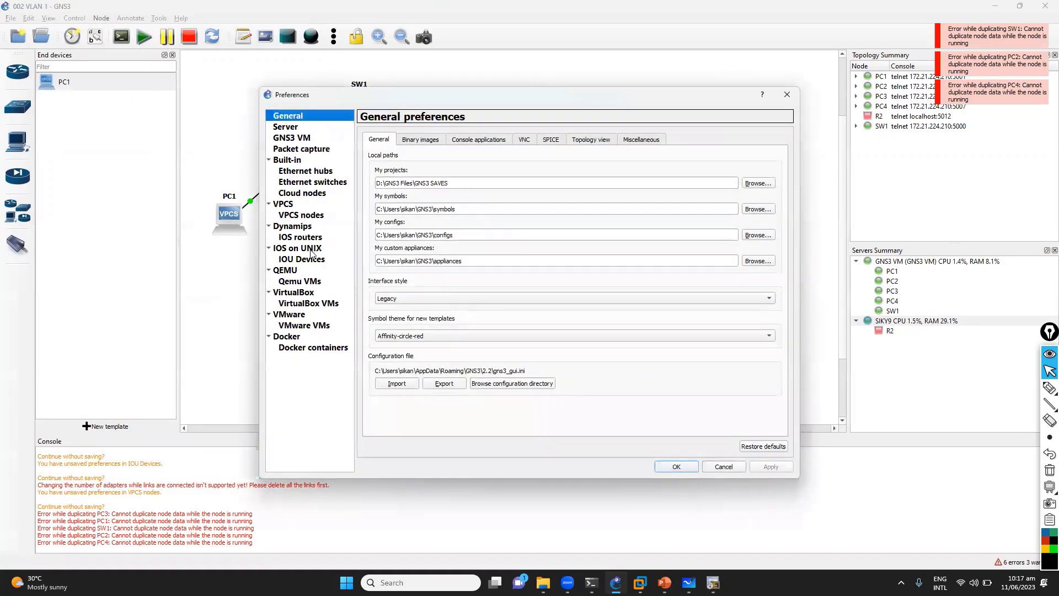
click(313, 260)
click(723, 468)
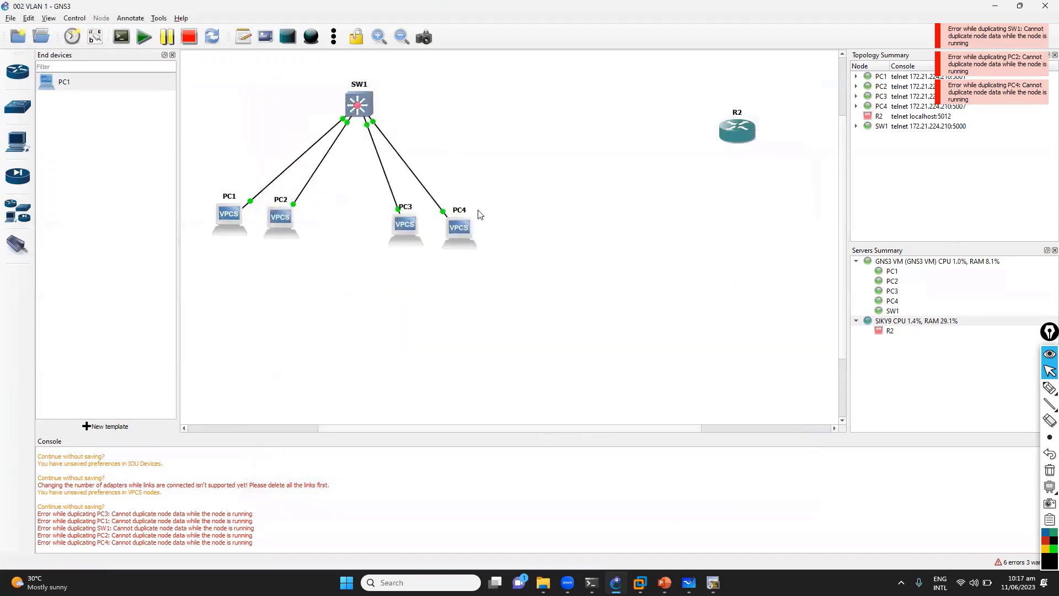
right_click(358, 107)
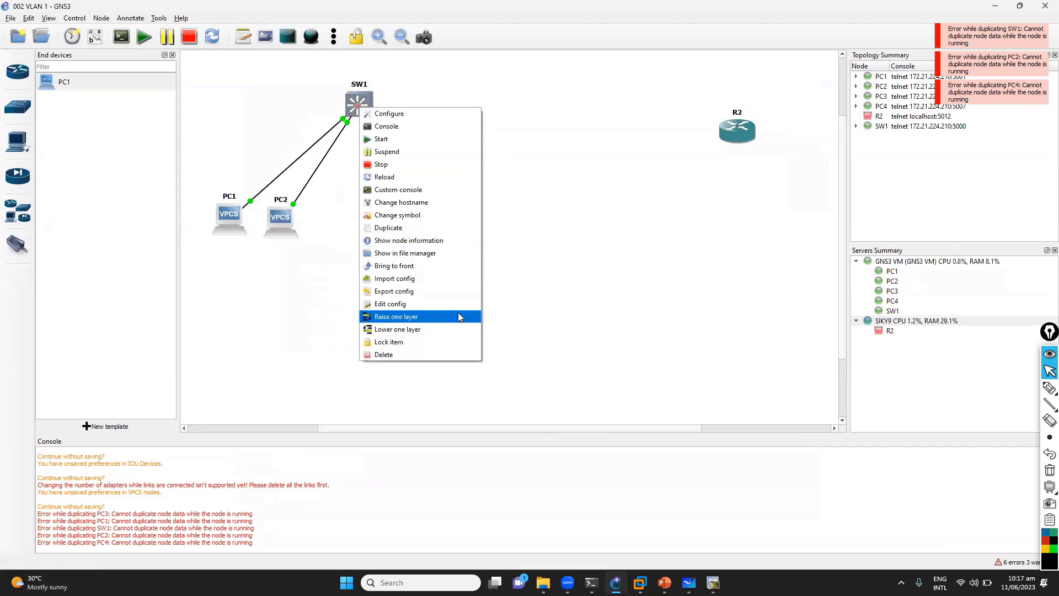
click(713, 583)
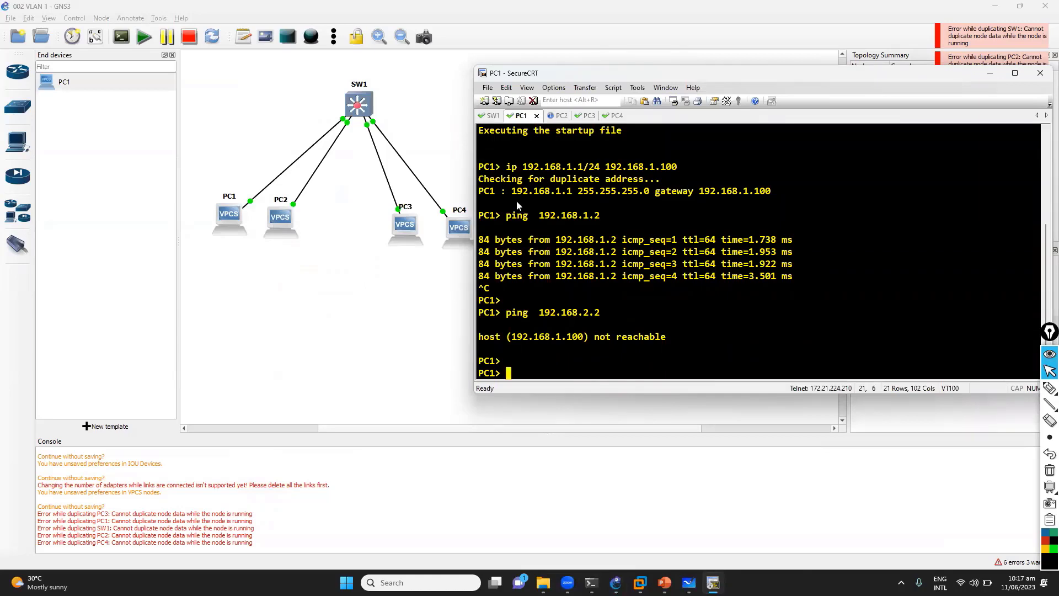
Step: Save SW1's configuration with wr, then stop SW1 in GNS3
click(487, 117)
key(space)
text(wr)
key(Return)
key(Return)
key(Return)
key(Return)
click(412, 112)
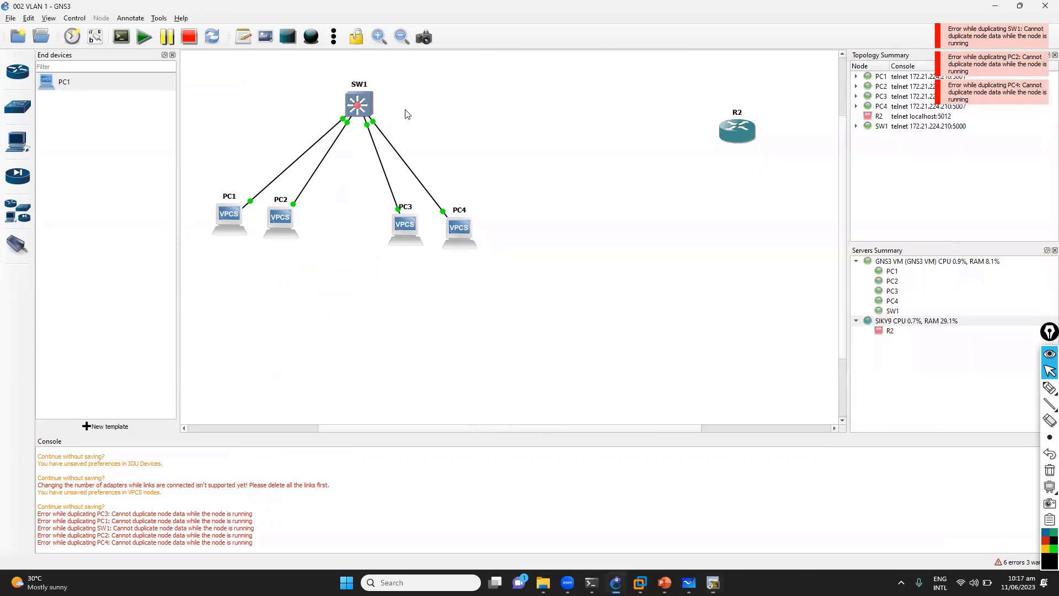
right_click(360, 98)
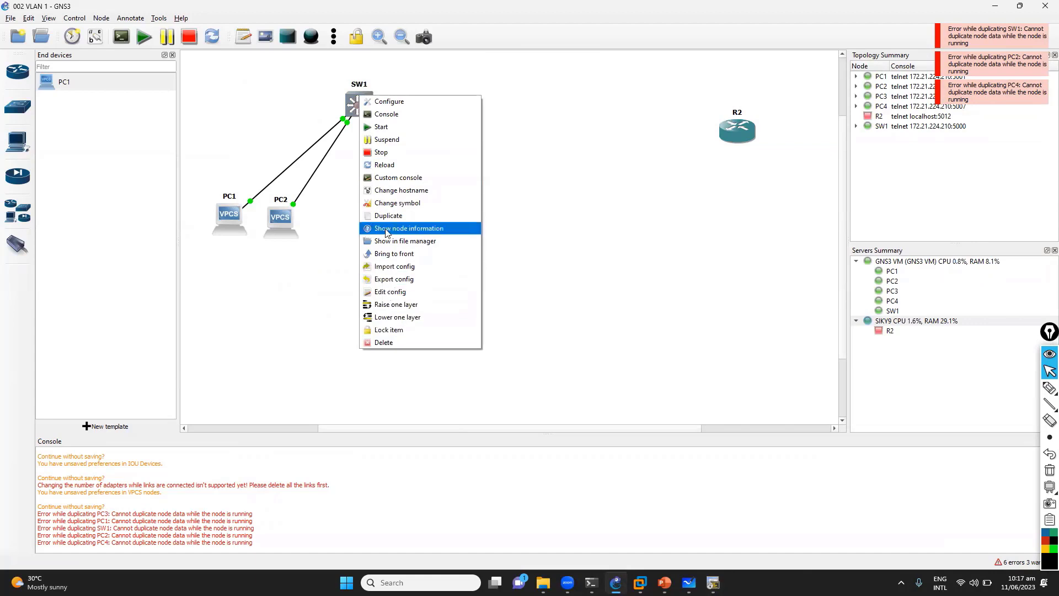
click(389, 156)
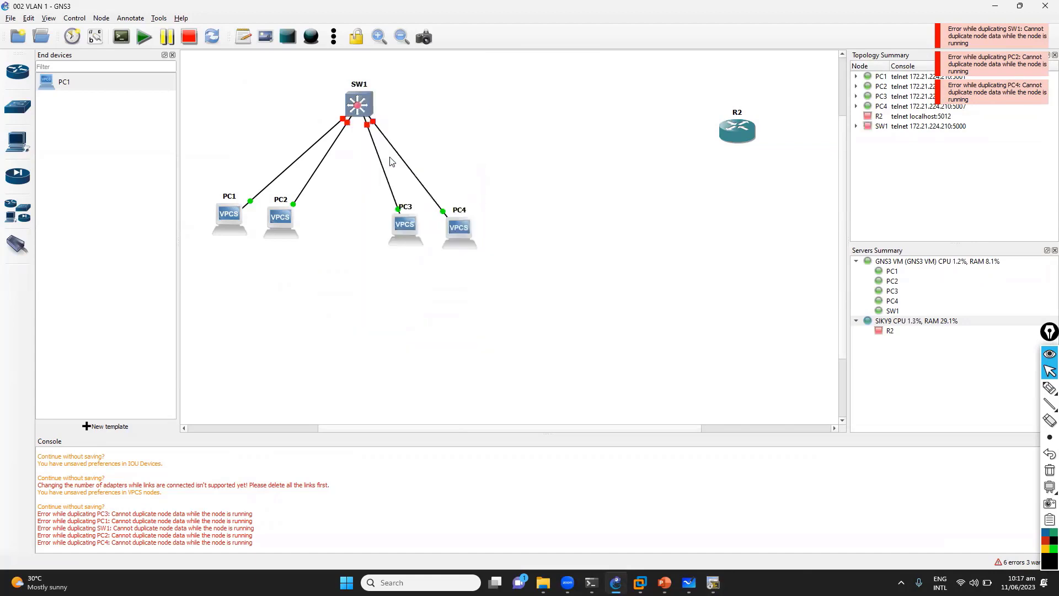
Step: Duplicate SW1 into a new switch SW2 placed to its right, then restart SW1
right_click(352, 110)
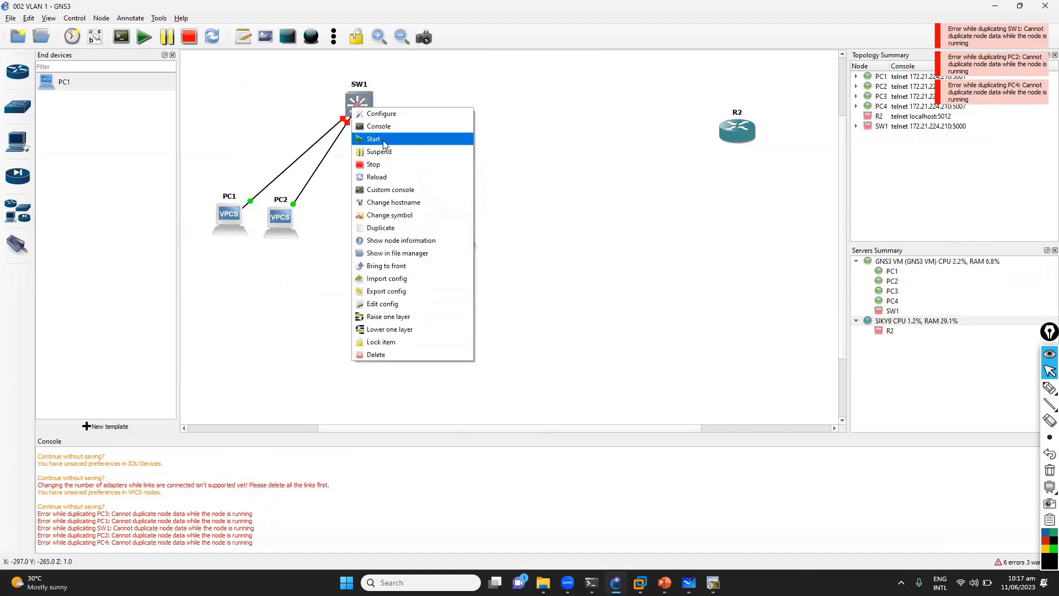
click(403, 228)
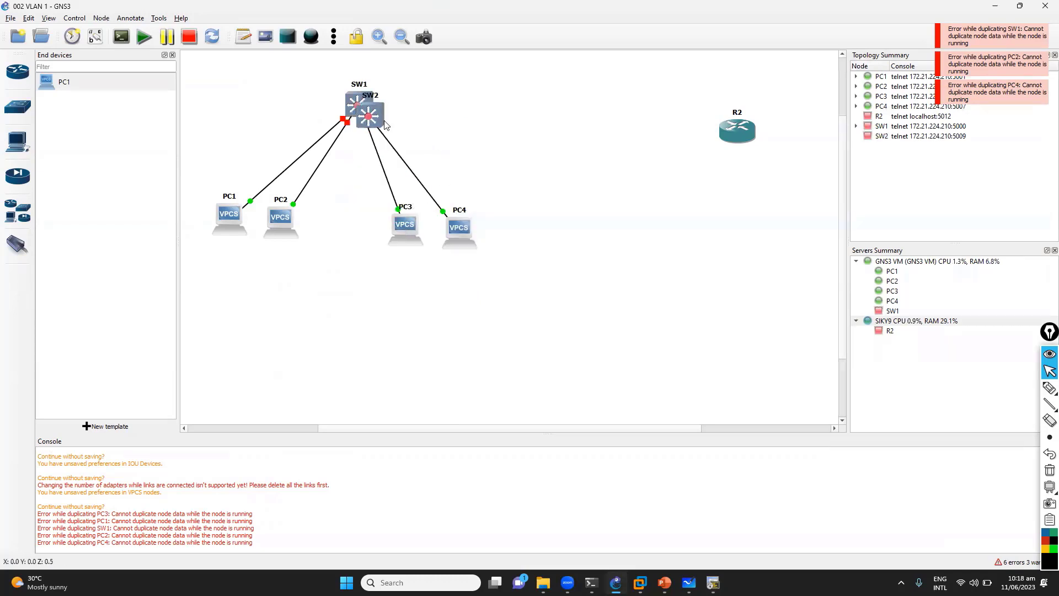
drag(550, 119, 583, 100)
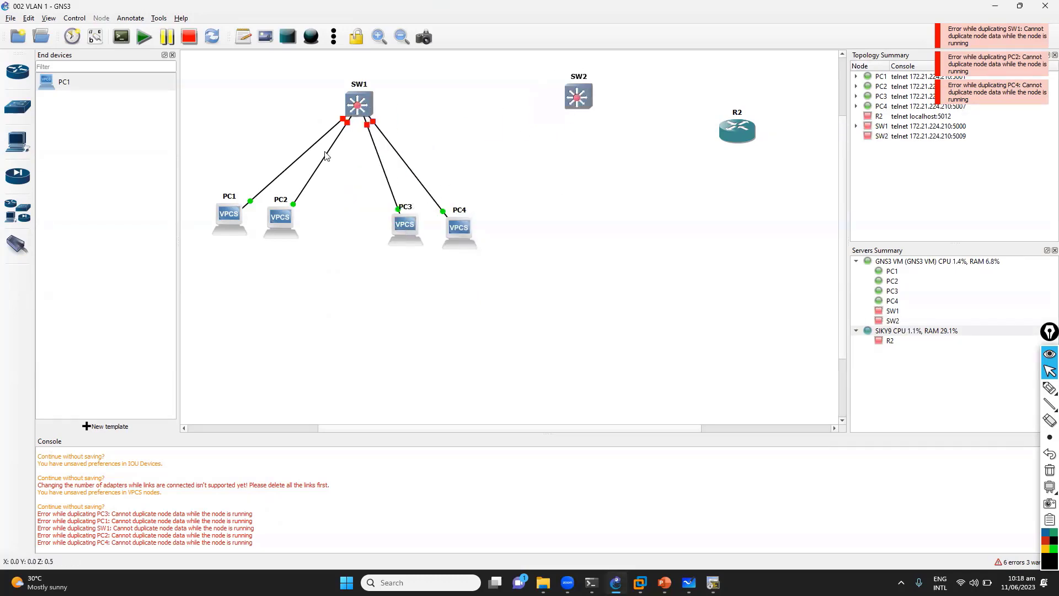
right_click(358, 110)
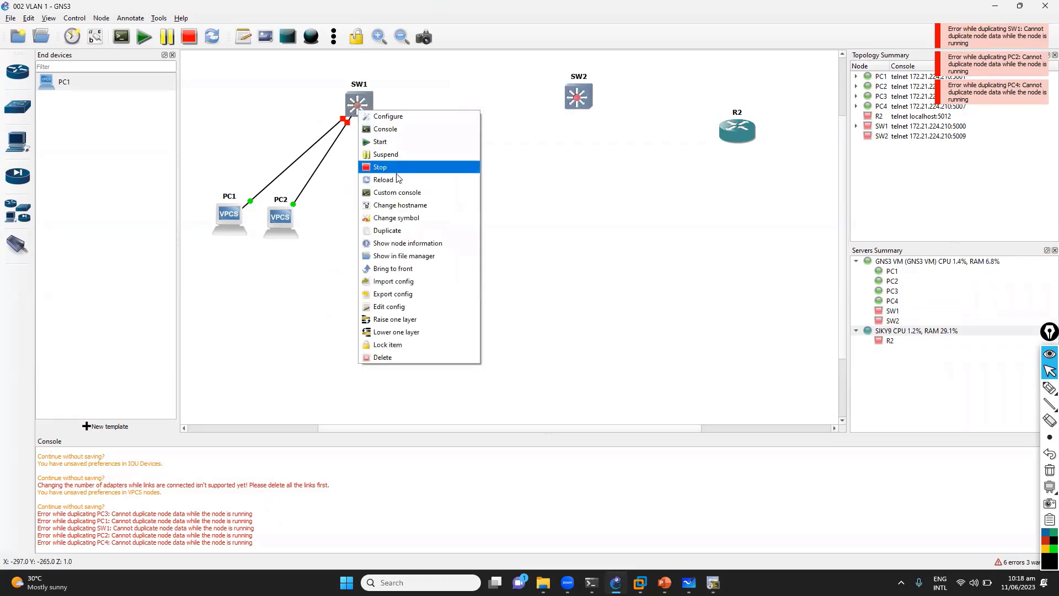
click(386, 142)
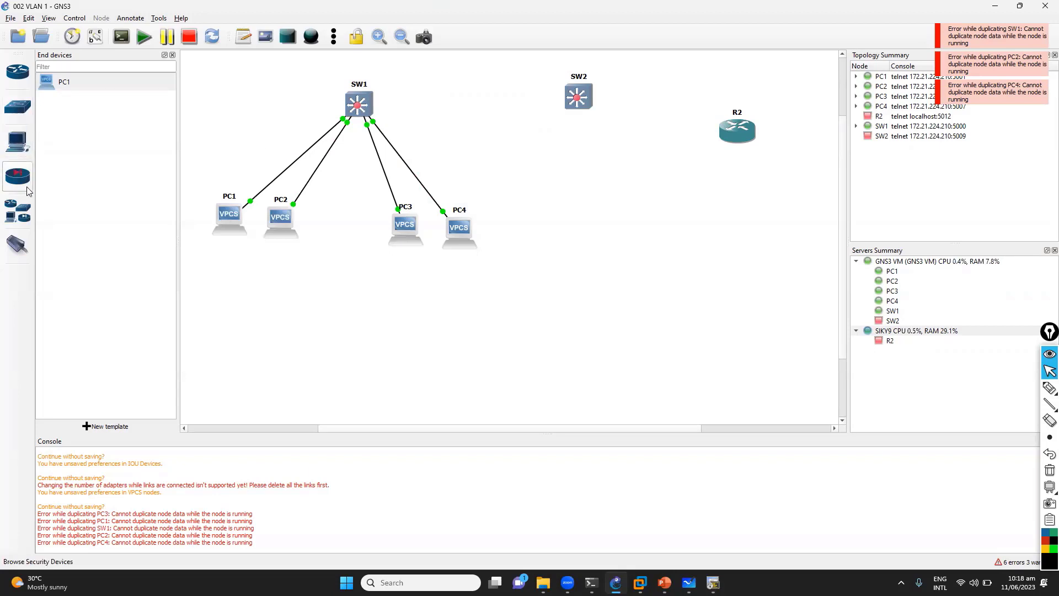
Step: Drag four VPCS hosts PC5–PC8 onto the canvas and move router R2 to the lower right
click(25, 209)
click(68, 100)
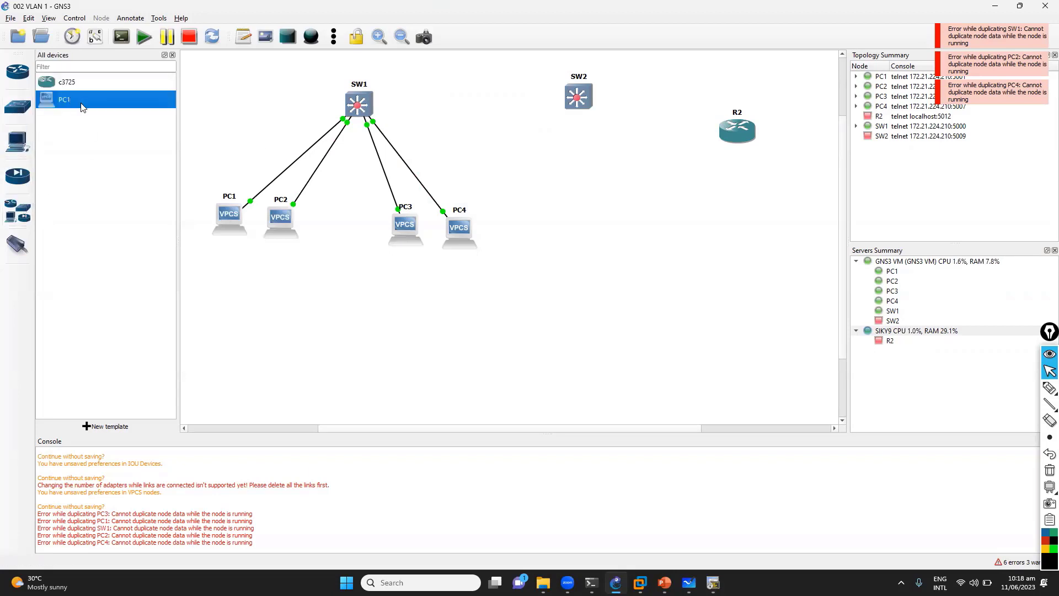
drag(81, 107, 560, 190)
drag(138, 114, 687, 198)
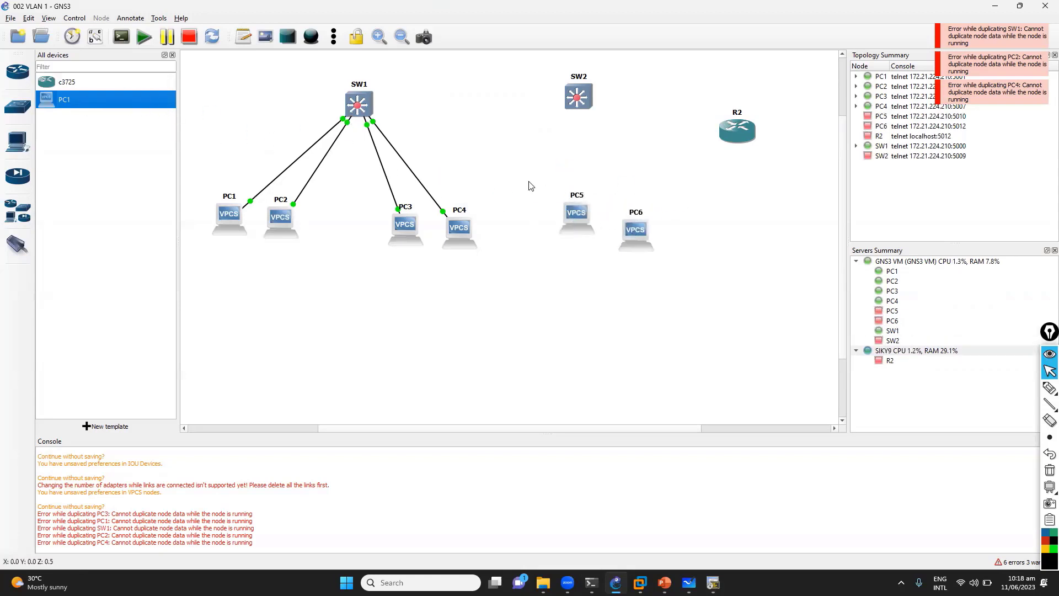
drag(131, 102, 751, 212)
drag(734, 132, 779, 373)
drag(565, 213, 570, 233)
click(17, 244)
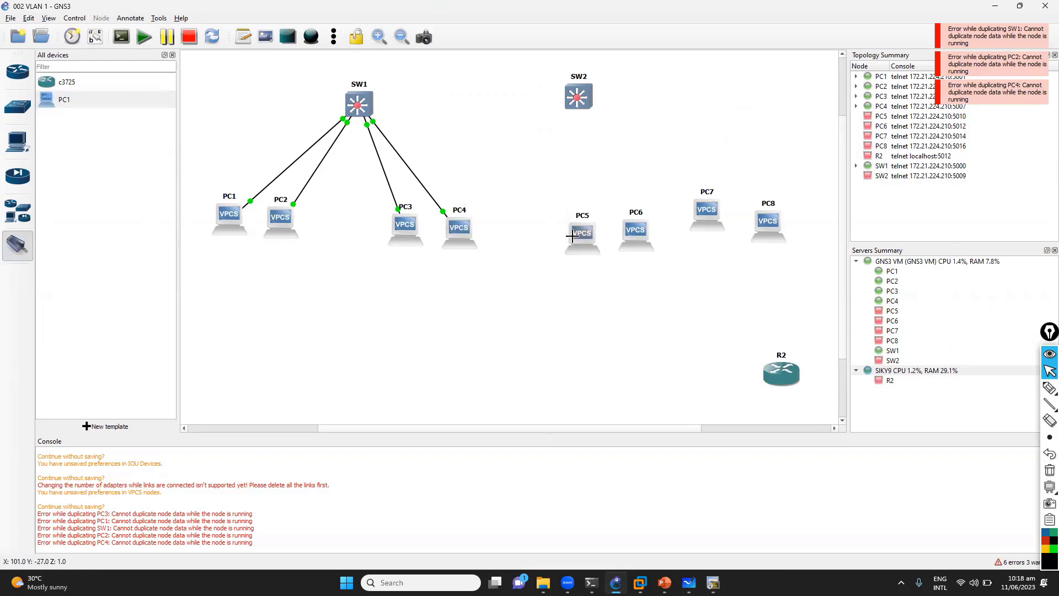
Step: Link PC5's Ethernet0 to SW2 Ethernet0/1 and PC6's Ethernet0 to the next SW2 port
click(567, 245)
click(577, 244)
click(580, 105)
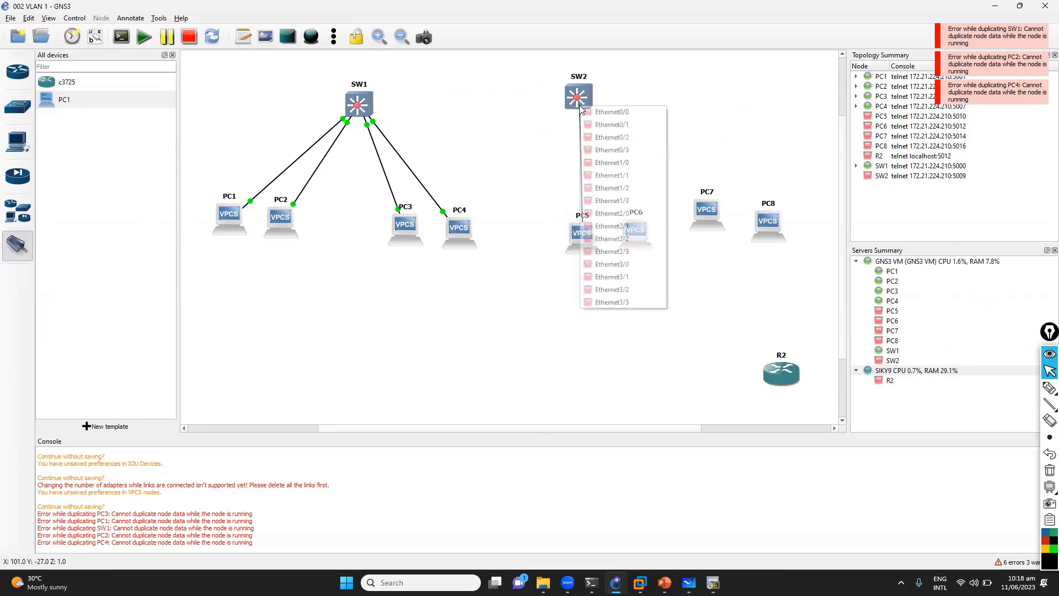
click(618, 119)
click(633, 225)
click(654, 228)
click(585, 97)
click(627, 65)
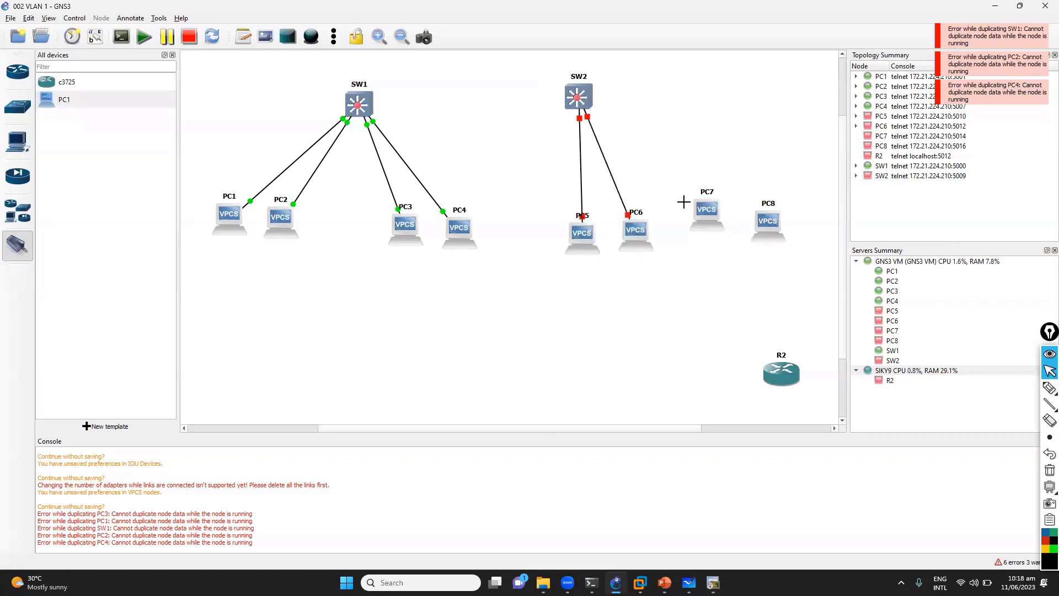
Step: Link PC7 to SW2 Ethernet1/0 and PC8 to SW2 Ethernet1/1
click(708, 209)
click(731, 214)
click(579, 99)
click(633, 164)
click(770, 224)
click(795, 230)
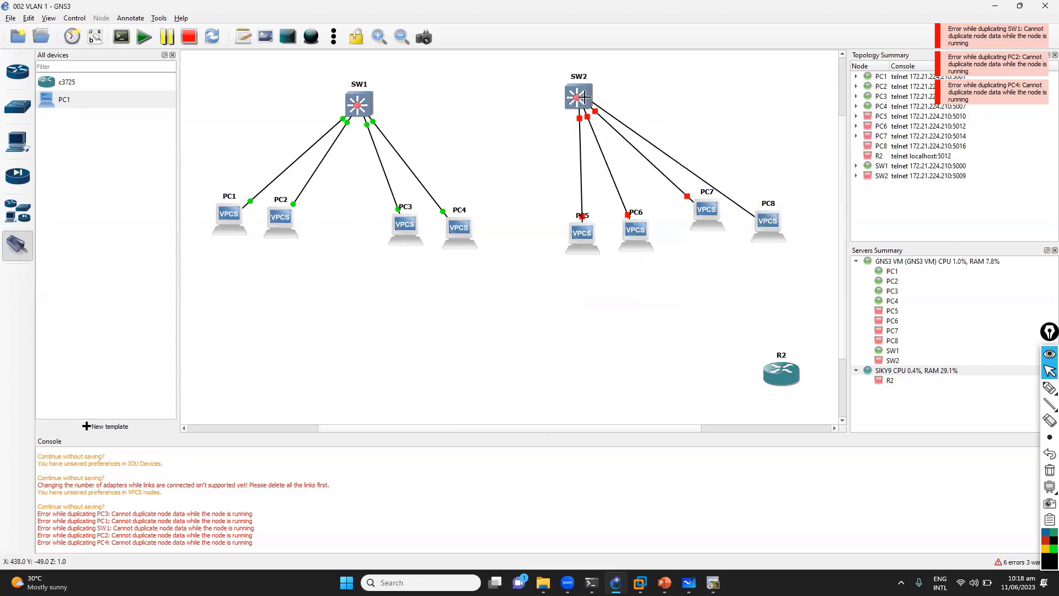
click(580, 98)
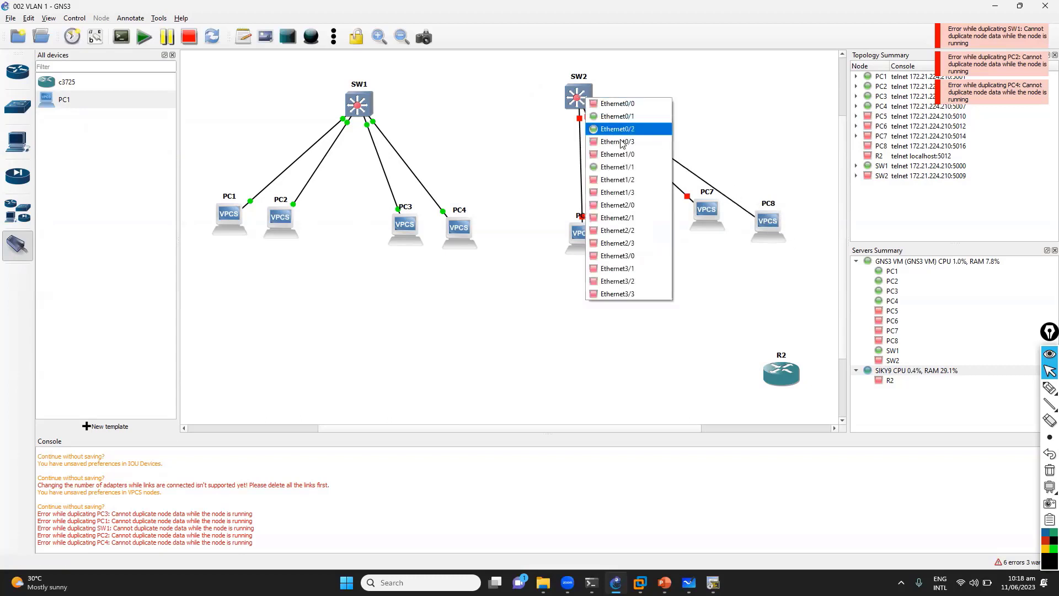
click(646, 168)
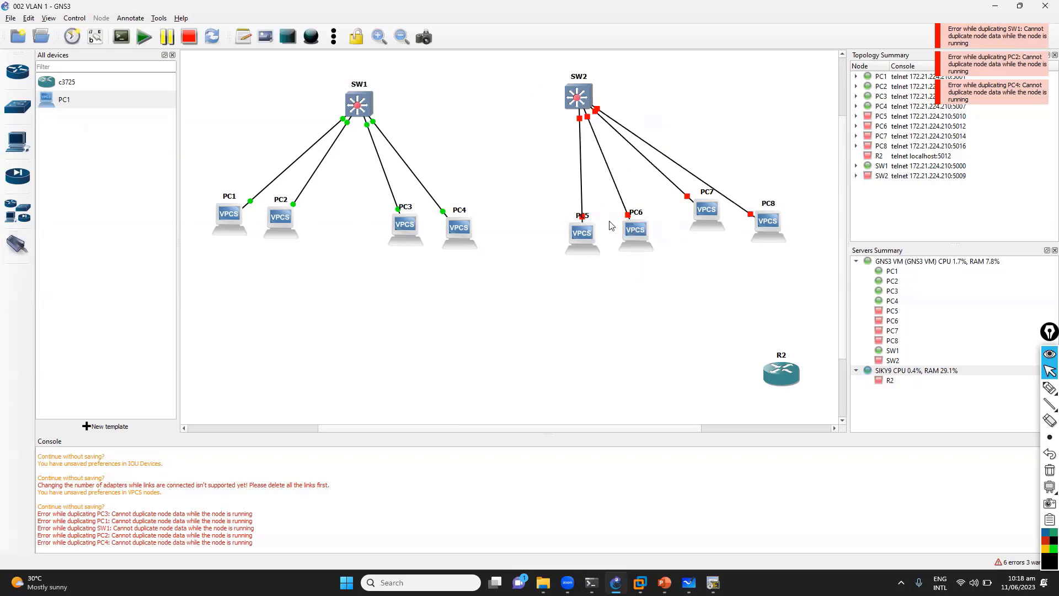
Step: Arrange PC5/PC6 and PC7/PC8 into a tidy row beneath SW2
drag(561, 205, 662, 271)
drag(649, 250, 610, 243)
drag(664, 201, 821, 269)
drag(715, 214, 700, 226)
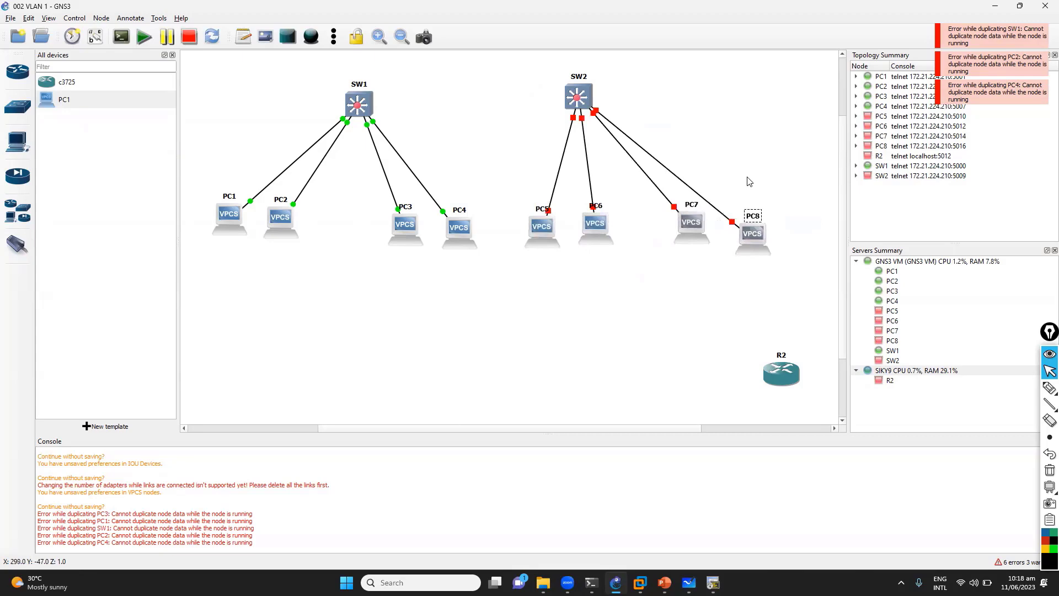
Step: Start SW2 and open its console session
right_click(579, 98)
click(623, 134)
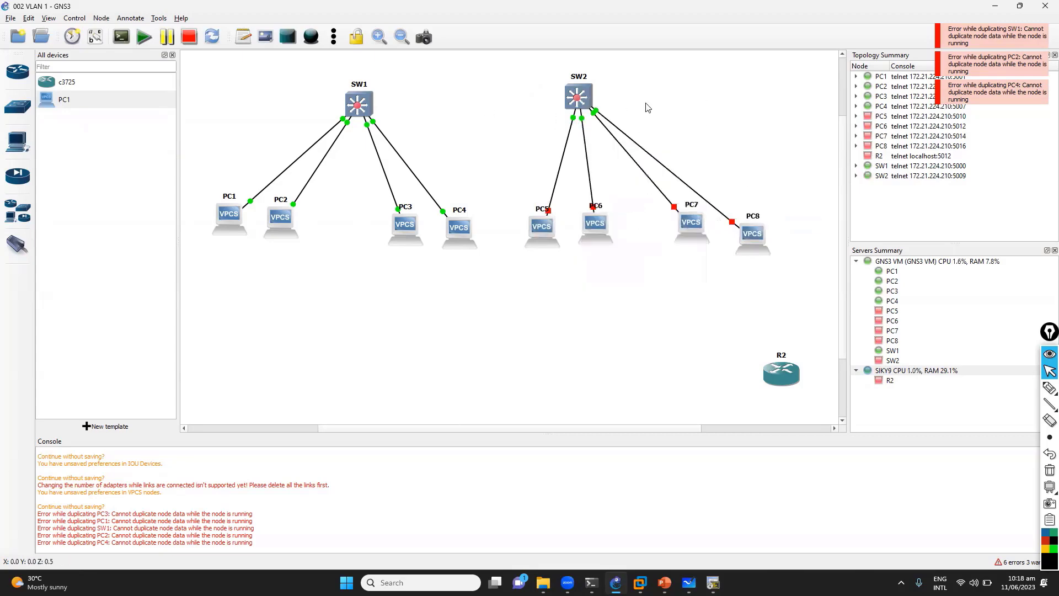
right_click(586, 99)
click(600, 113)
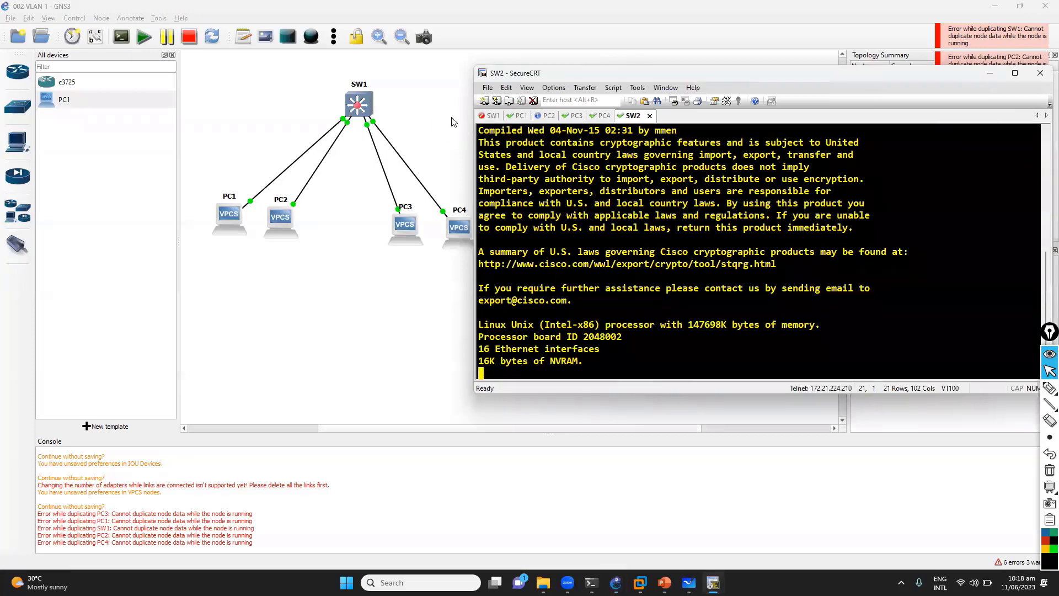
key(alt+Tab)
Step: Start PC5 through PC8 together and open their console sessions
drag(523, 197, 816, 281)
right_click(539, 231)
click(557, 261)
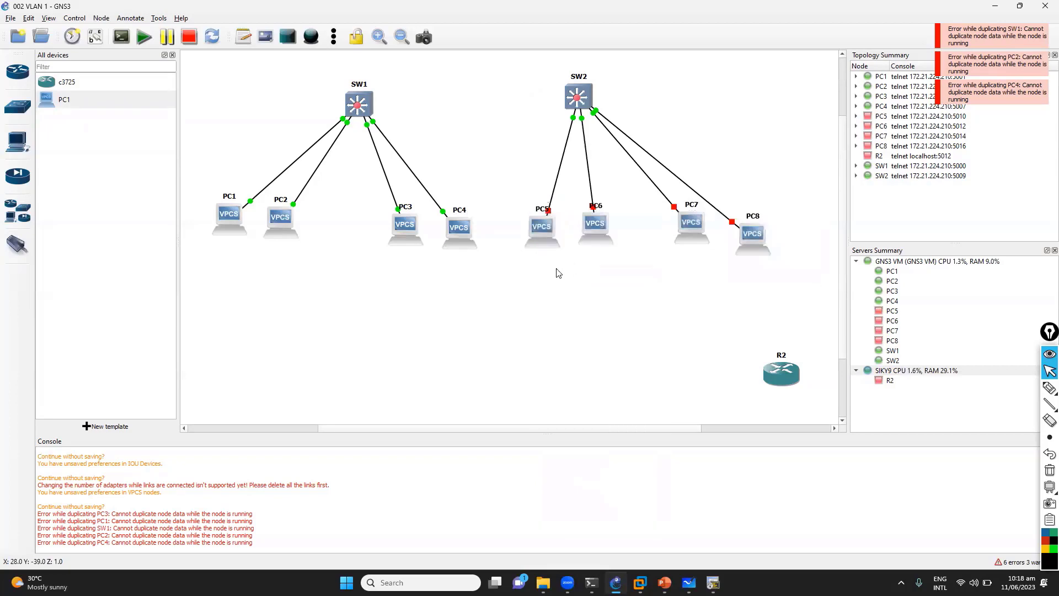
drag(520, 193, 816, 286)
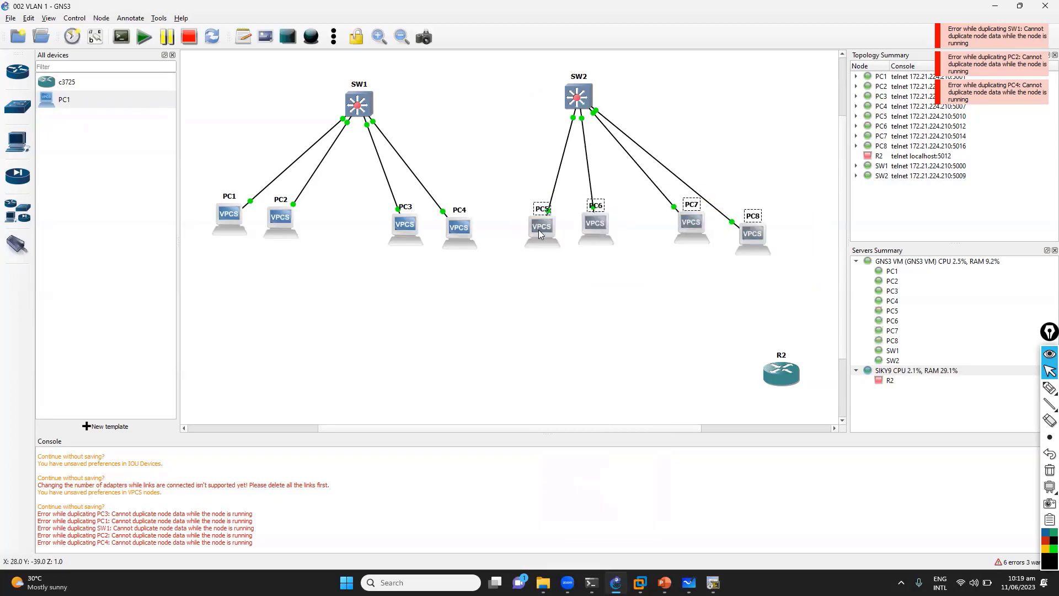
right_click(536, 231)
click(555, 248)
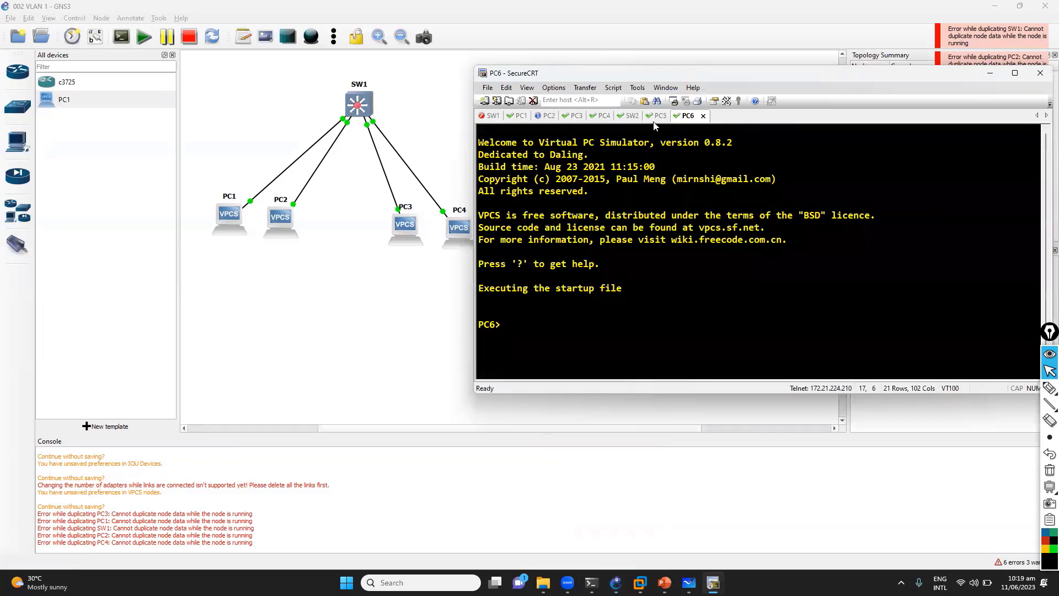
Step: Copy PC1's ip address command from its console
click(521, 115)
scroll(552, 208, up, 1)
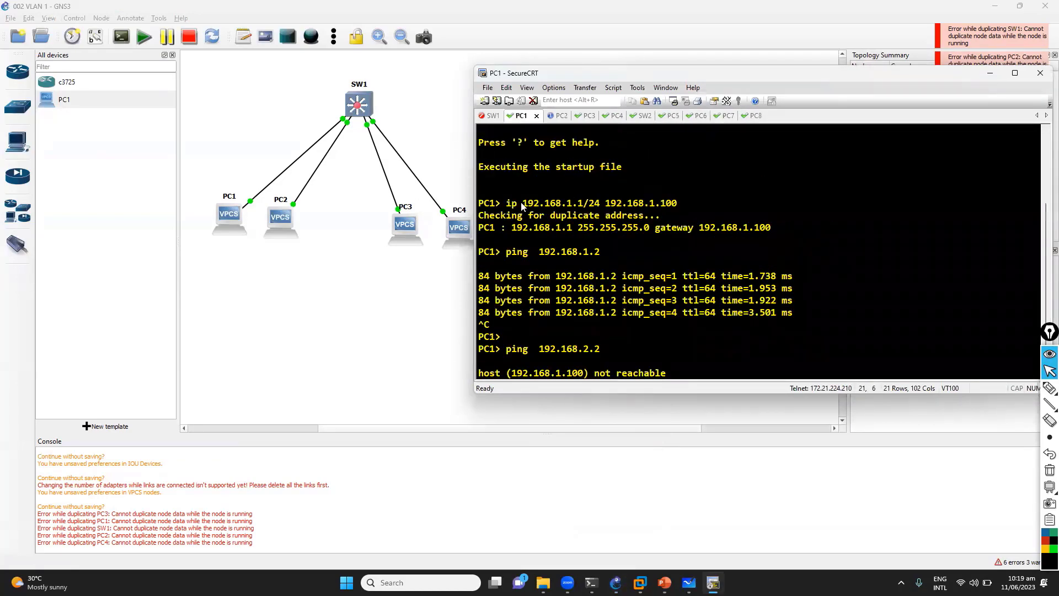
drag(507, 203, 684, 202)
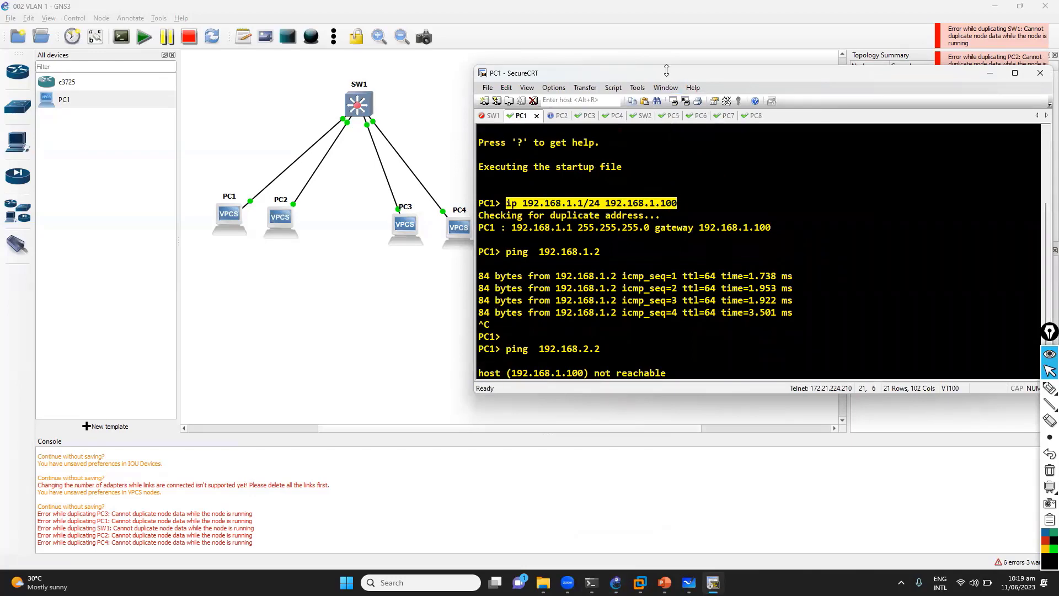
drag(667, 70, 666, 110)
Step: Set PC5 to 192.168.1.3/24 with gateway 192.168.1.100, then return to the VLAN diagram
click(660, 156)
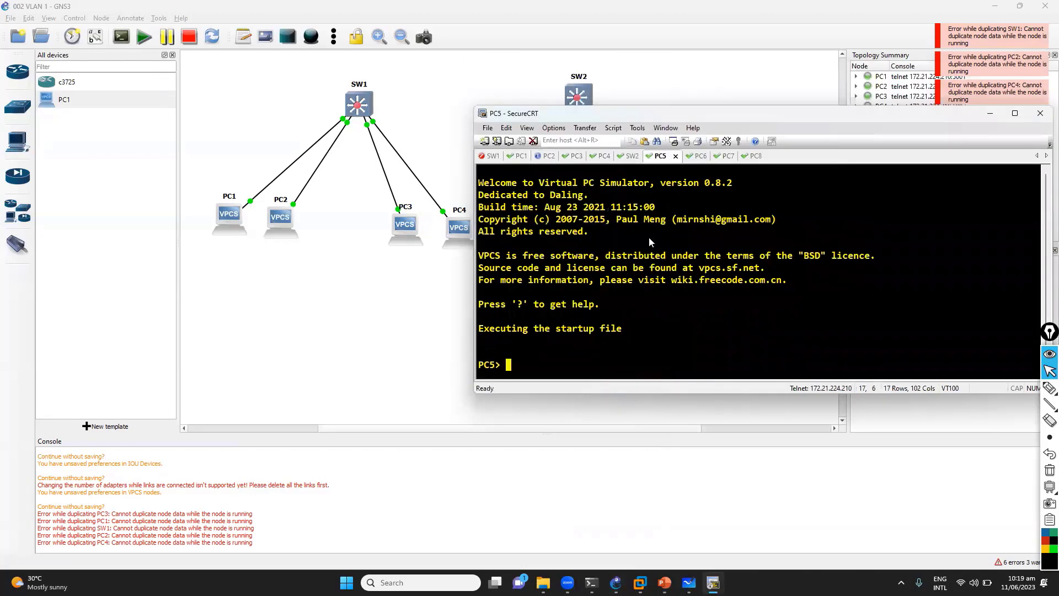
right_click(649, 279)
key(Left)
key(Left)
key(Left)
key(Left)
key(Left)
key(Left)
key(Left)
key(Left)
key(Left)
key(Left)
key(Left)
key(Left)
key(Left)
key(Left)
key(Left)
key(Left)
key(Left)
key(BackSpace)
text(3)
key(Return)
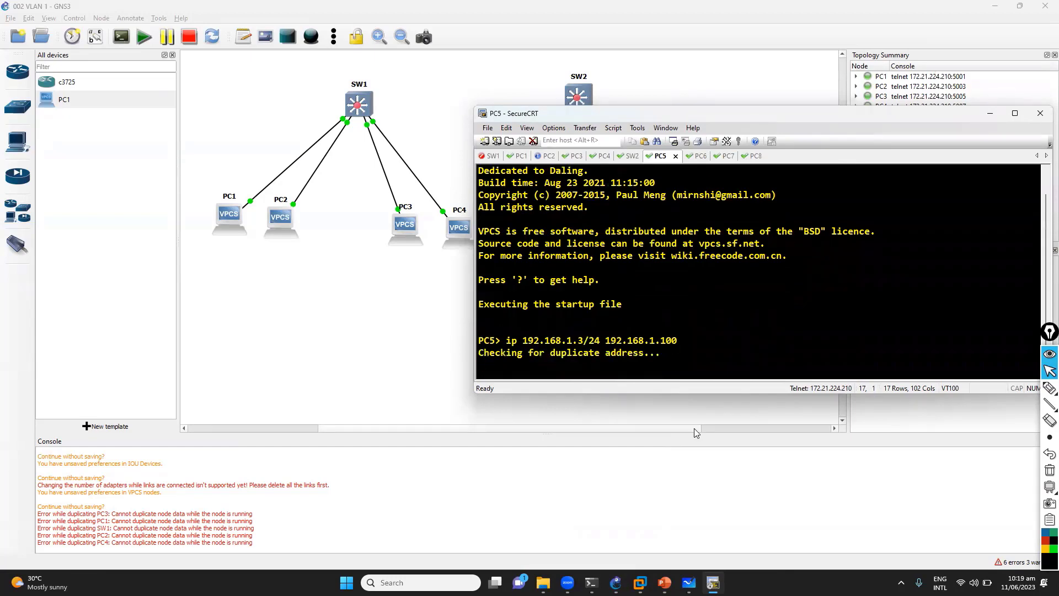
key(alt+Tab)
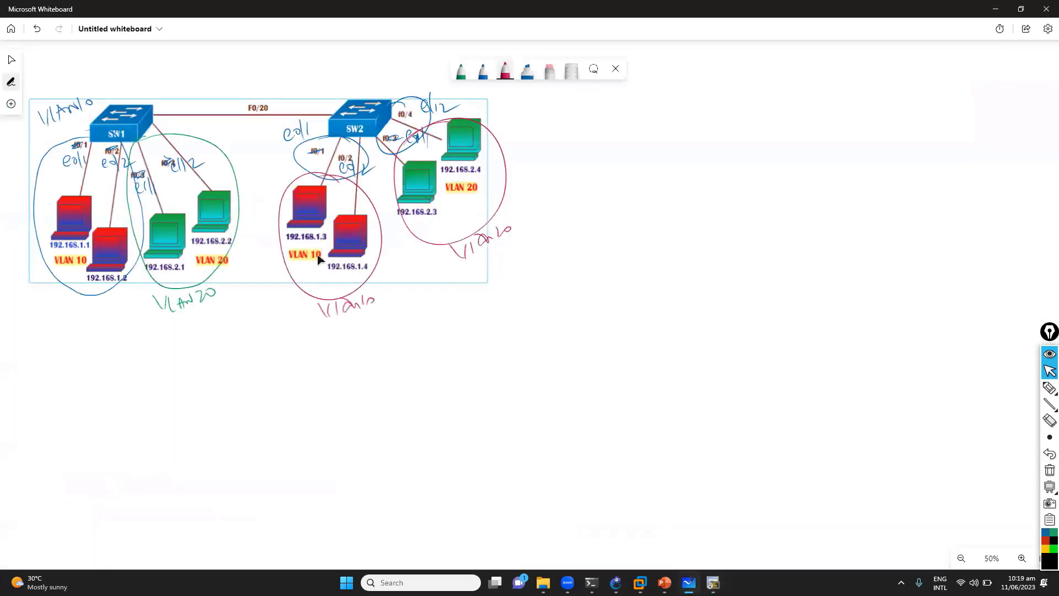
Step: Give PC6 the address 192.168.1.4/24 by editing PC5's copied ip command
key(alt+Tab)
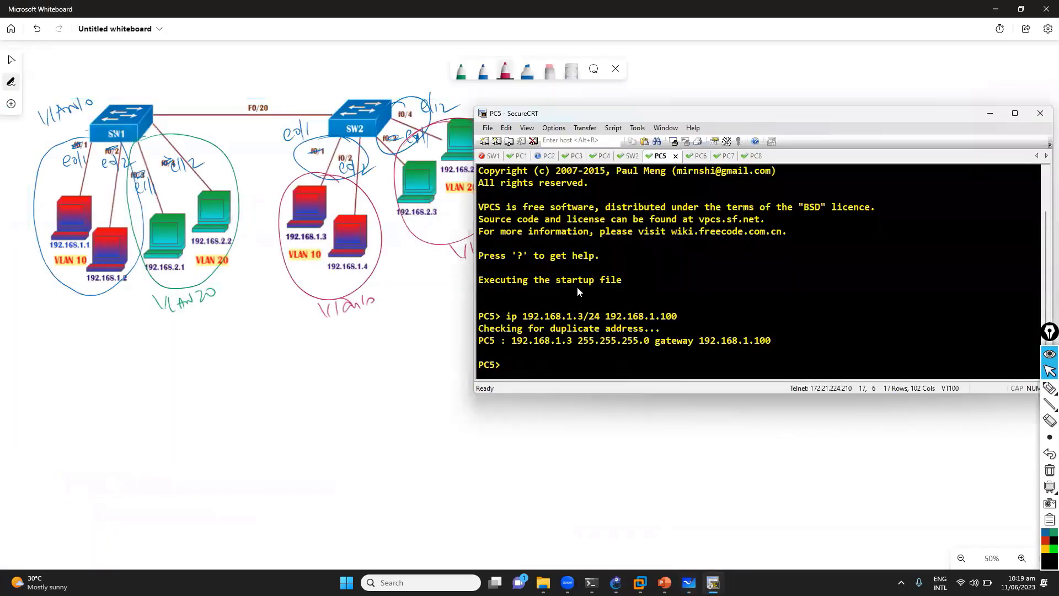
drag(505, 316, 678, 315)
key(ctrl+c)
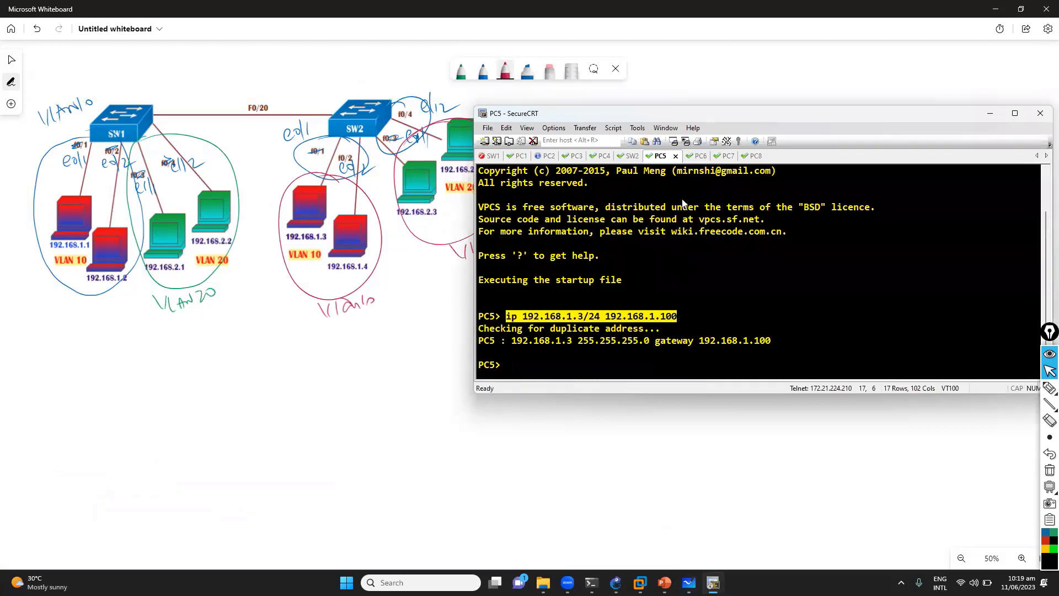
click(690, 156)
right_click(662, 283)
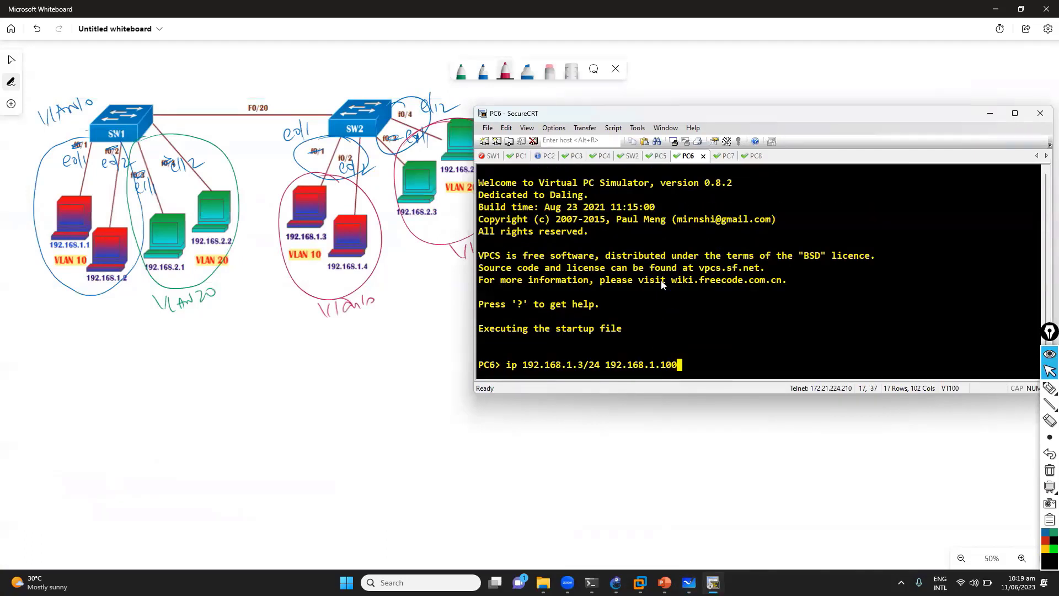
key(Left)
key(Left)
key(Left)
key(Left)
key(Left)
key(Left)
key(Left)
key(Left)
key(Left)
key(Left)
key(Left)
key(Left)
key(BackSpace)
text(4)
key(Return)
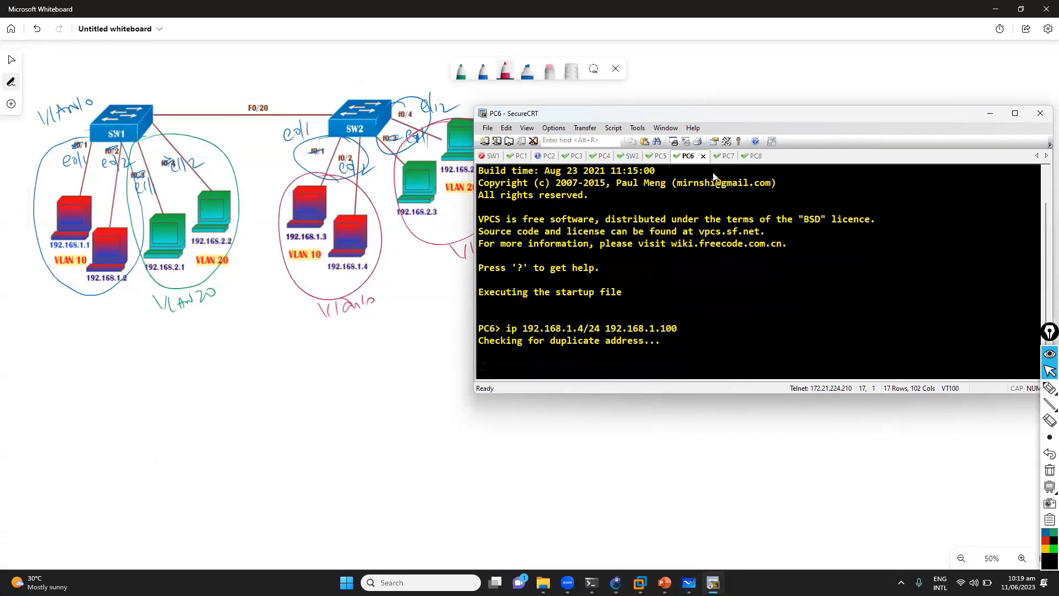
Step: Give PC7 192.168.2.3/24 using PC3's copied VLAN 20 ip command
click(716, 156)
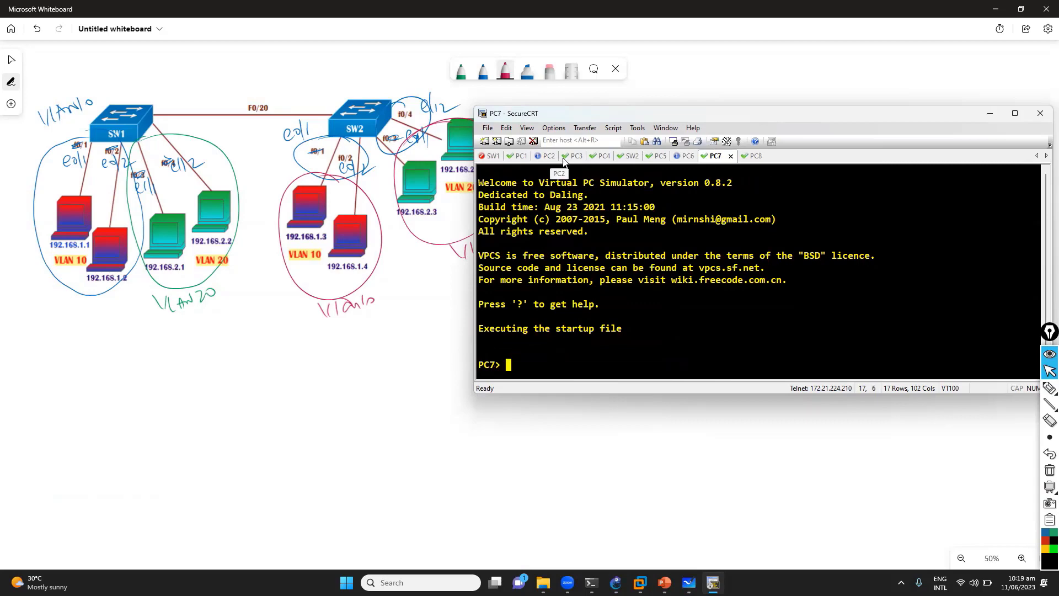
click(573, 159)
drag(507, 220, 689, 219)
key(ctrl+c)
click(725, 157)
right_click(677, 296)
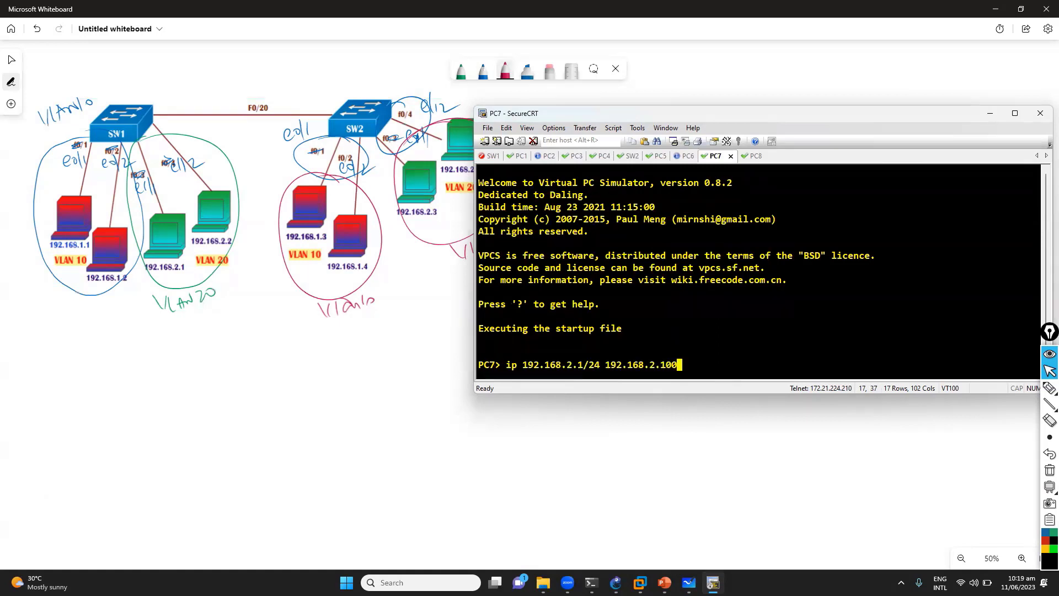
key(Left)
key(Left)
key(Left)
key(Left)
key(Left)
key(Left)
key(Left)
key(Left)
key(Left)
key(Left)
key(Left)
key(Left)
key(Left)
key(Left)
key(Left)
key(Left)
key(Left)
key(BackSpace)
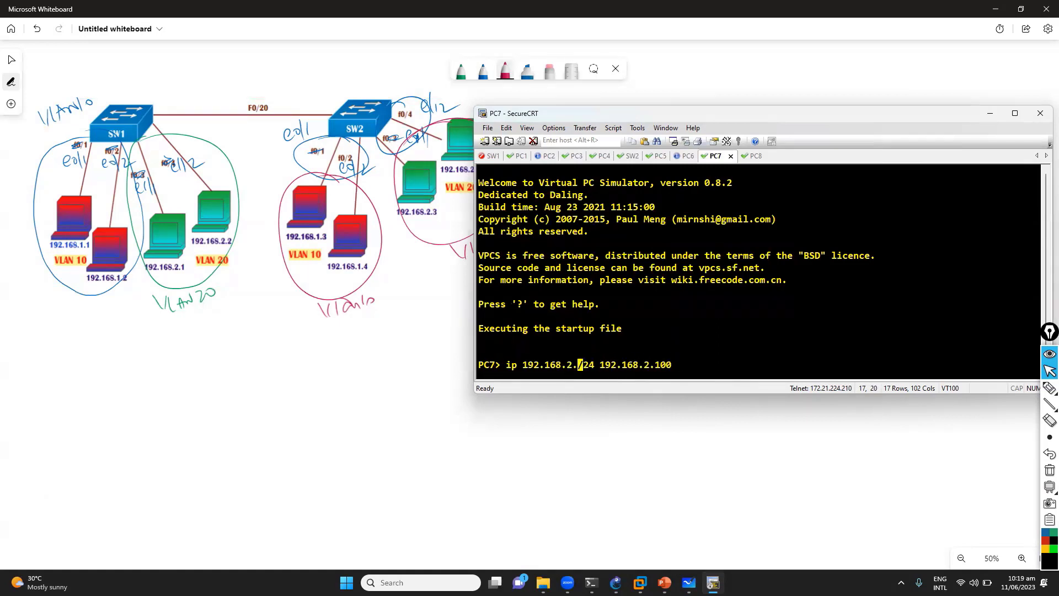
text(3)
key(Return)
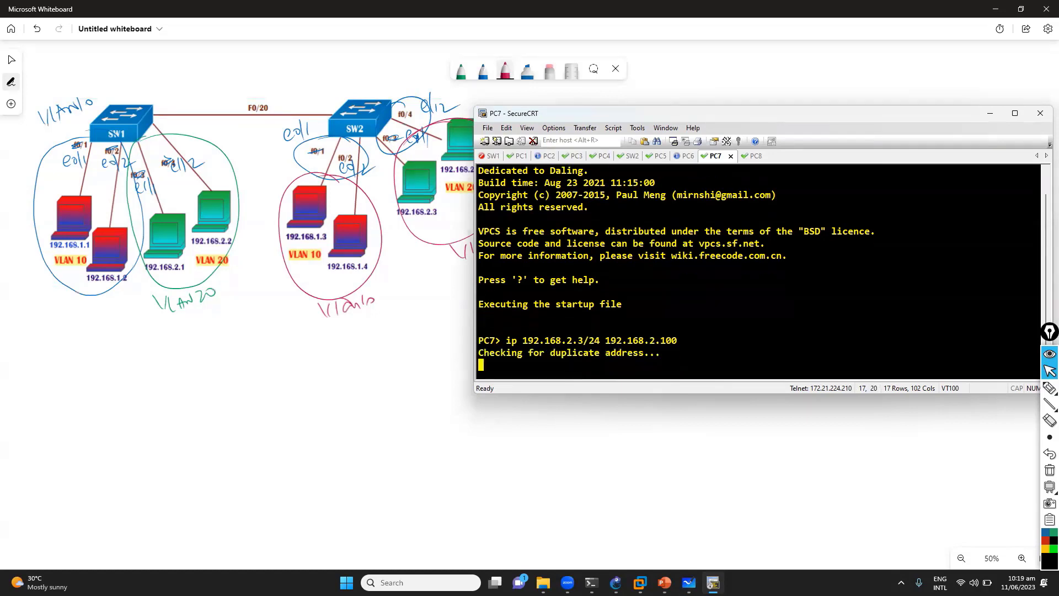
Step: Set PC8 to 192.168.2.4/24 after a conflicting .3 attempt, then open SW2's console
click(750, 156)
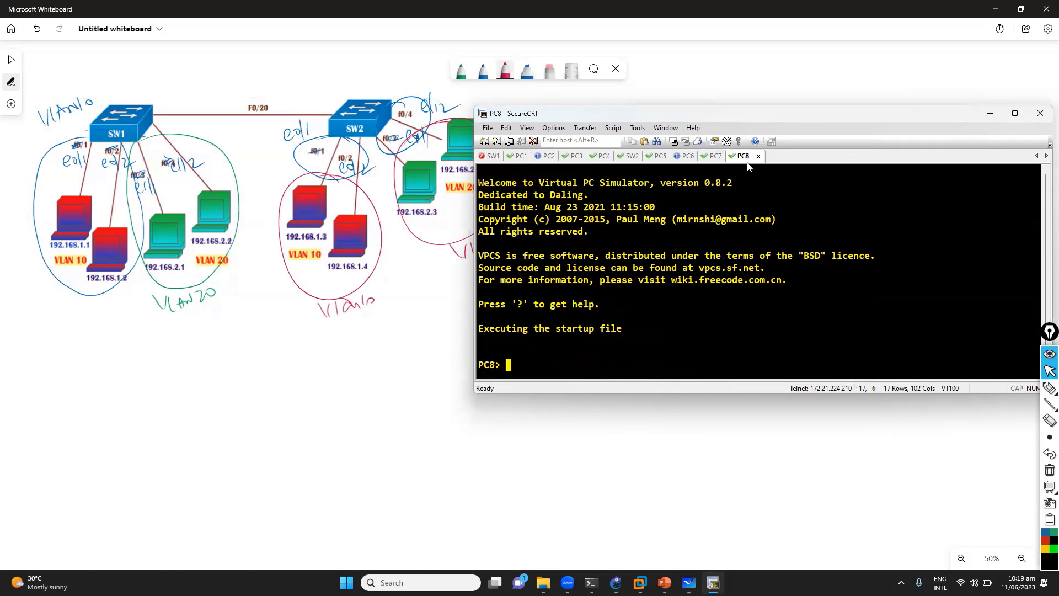
key(shift+Insert)
key(Left)
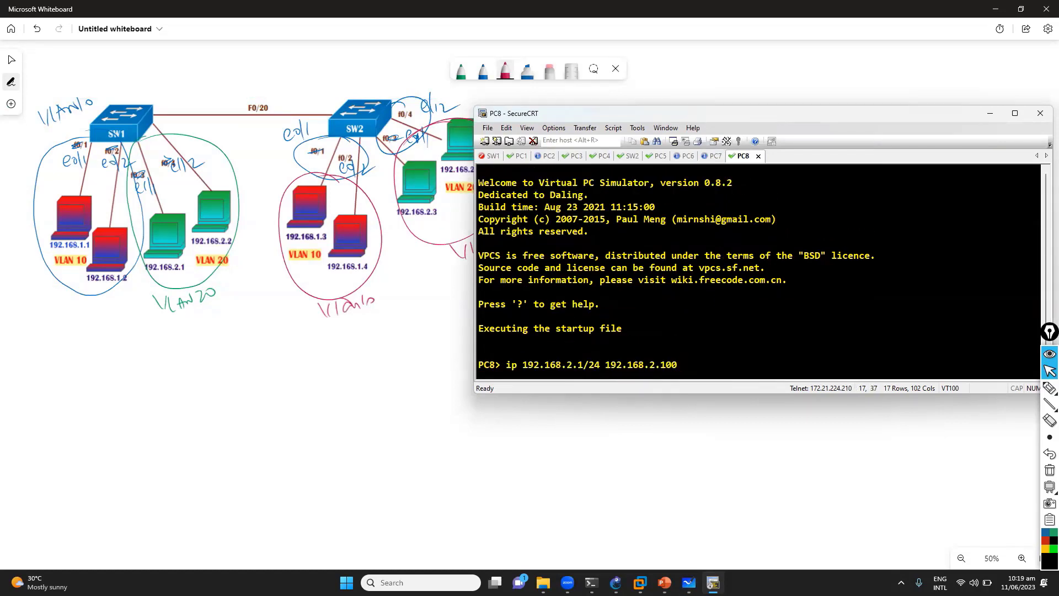
key(Left)
key(Left)
key(Left)
key(Left)
key(Left)
key(Left)
key(Left)
key(Left)
key(Left)
key(Left)
key(Left)
key(Left)
key(Left)
key(Left)
key(Left)
key(Left)
key(BackSpace)
text(3)
key(Return)
key(Up)
key(Left)
key(Left)
key(Left)
key(Left)
key(Left)
key(Left)
key(Left)
key(Left)
key(Left)
key(Left)
key(Left)
key(Left)
key(Left)
key(Left)
key(Left)
key(Left)
key(Left)
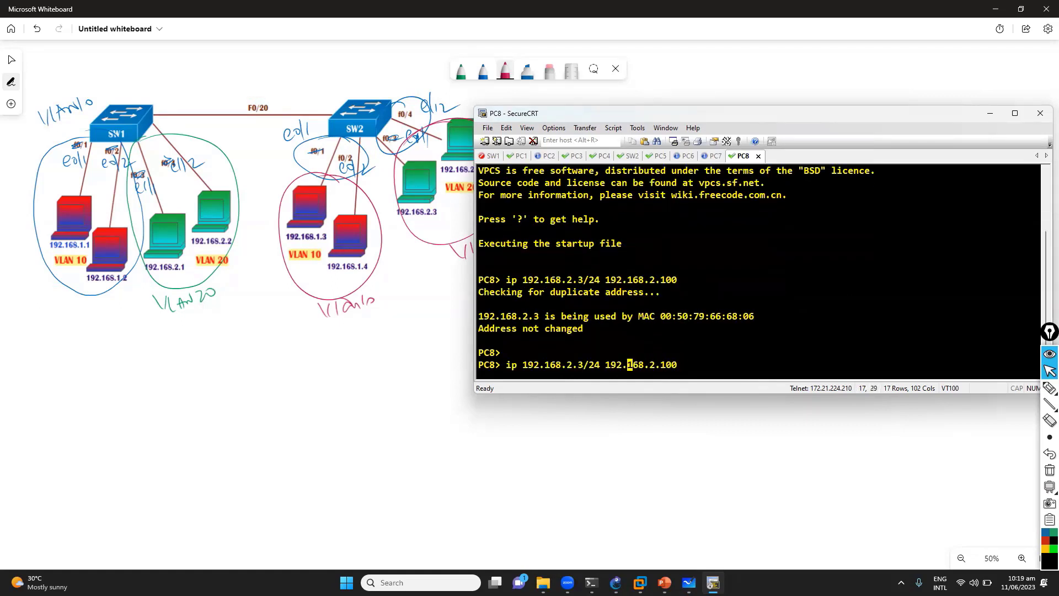
key(BackSpace)
text(4)
key(Return)
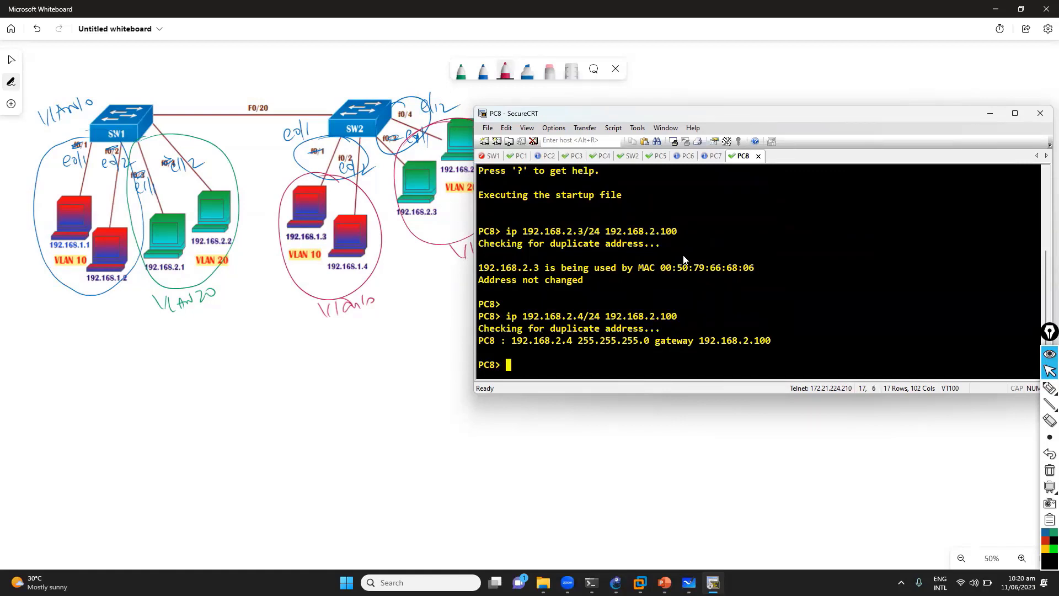
drag(641, 118, 628, 179)
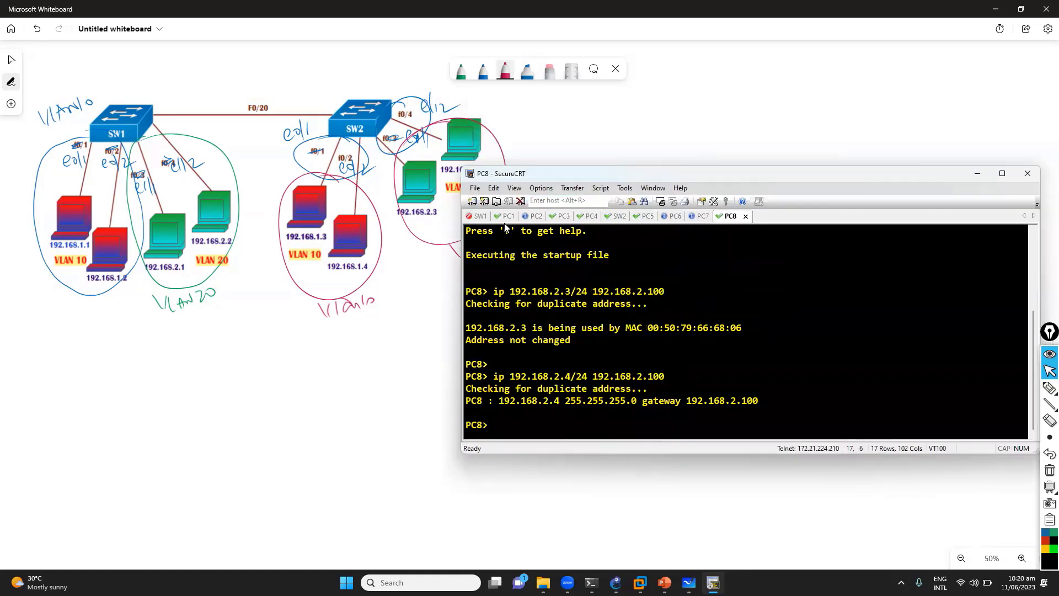
click(618, 216)
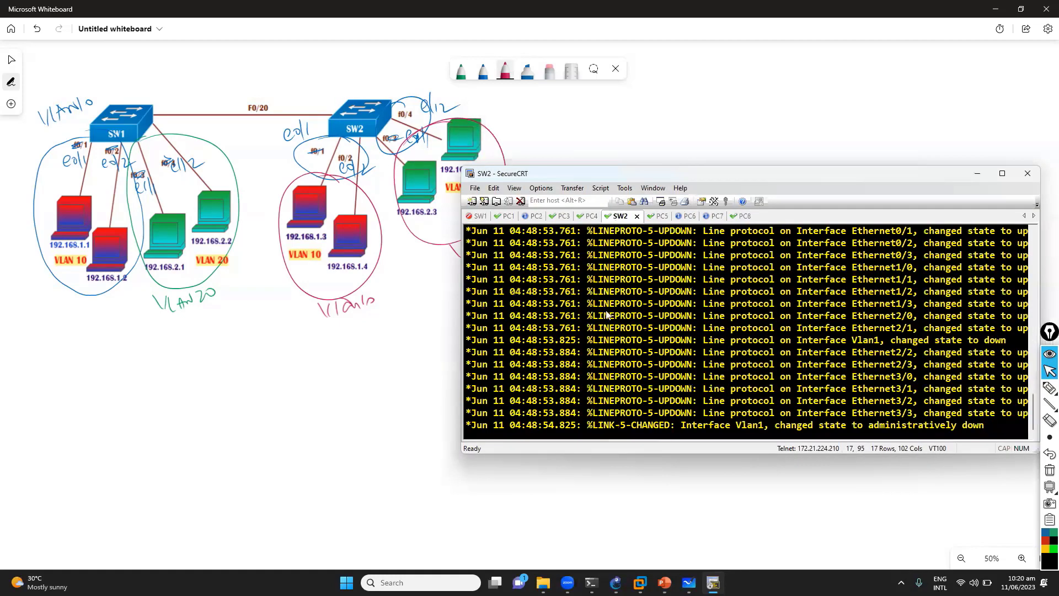
Step: On SW2, enter privileged and global configuration mode and create VLANs 10 and 20
key(Return)
text(en)
key(Tab)
key(Return)
text(t)
key(Return)
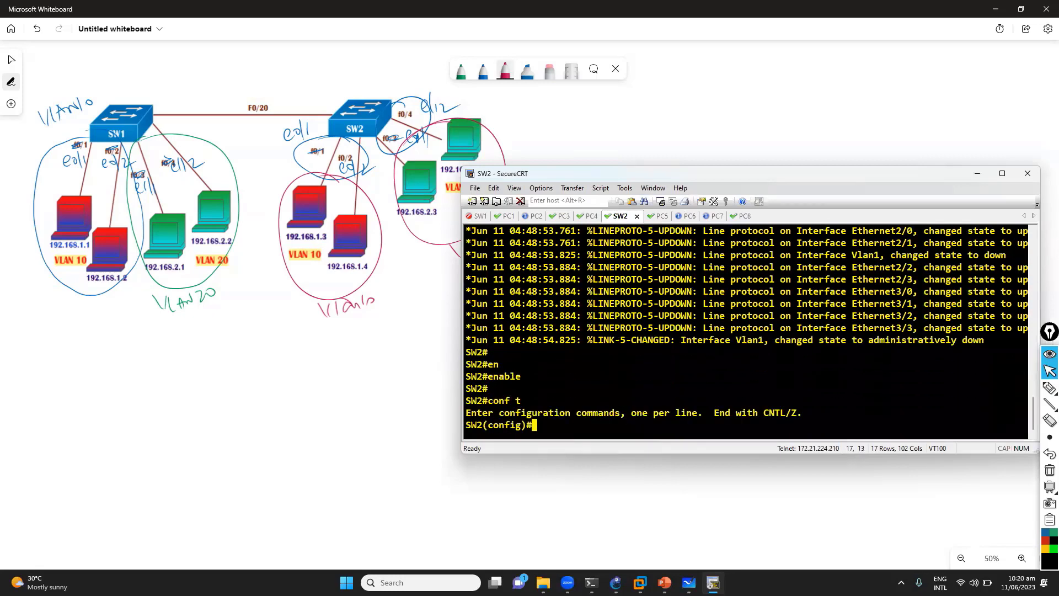
text(vlan 10)
key(Return)
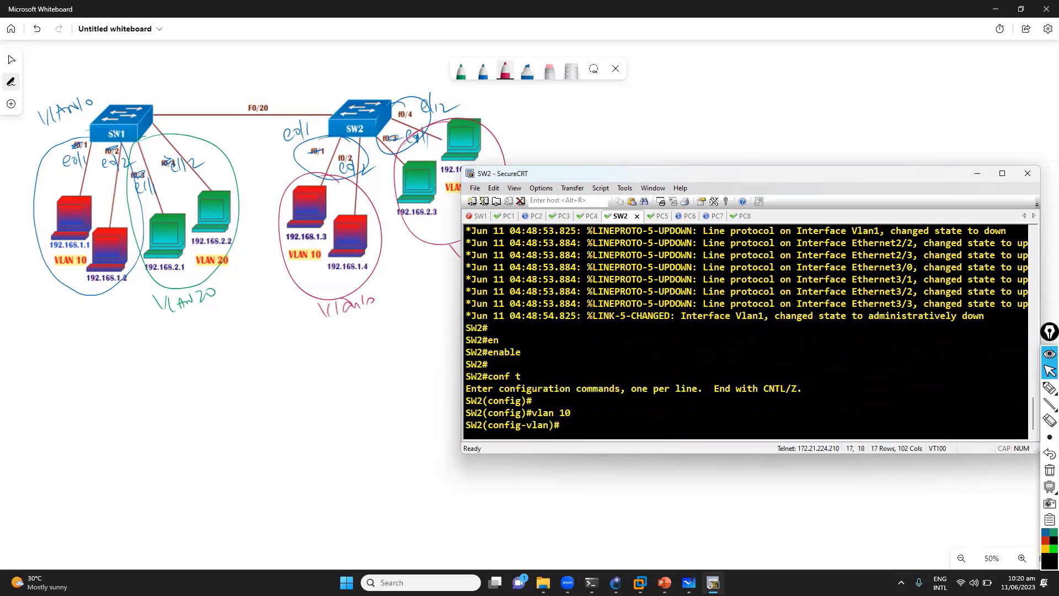
text(vlan 20)
key(Return)
key(Return)
text(exit)
key(Return)
key(Return)
Step: Select SW2's interface range e0/1-2
text(int rr)
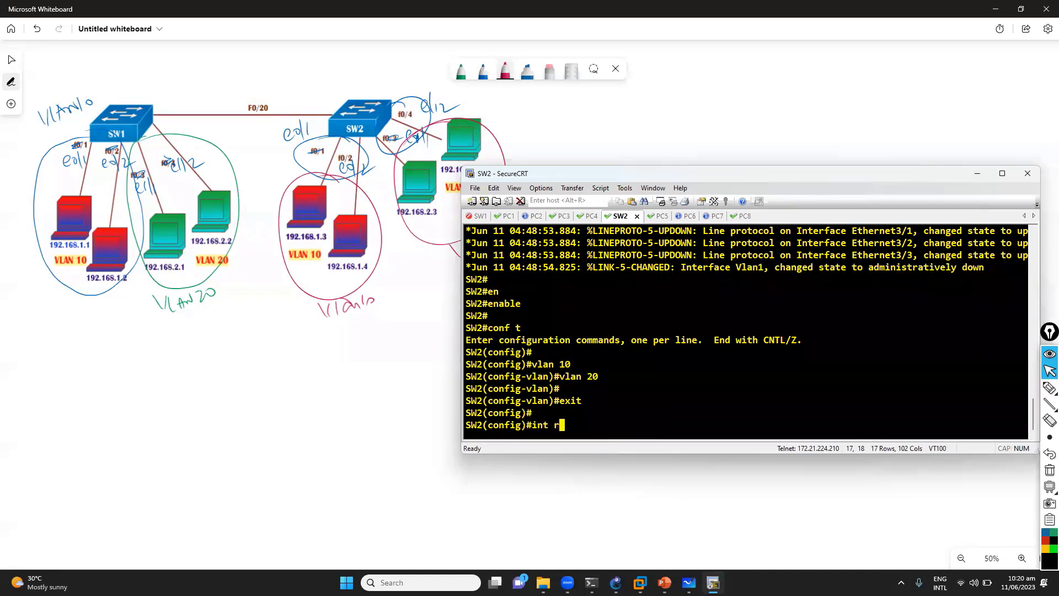
key(Tab)
key(BackSpace)
key(Tab)
text(e1)
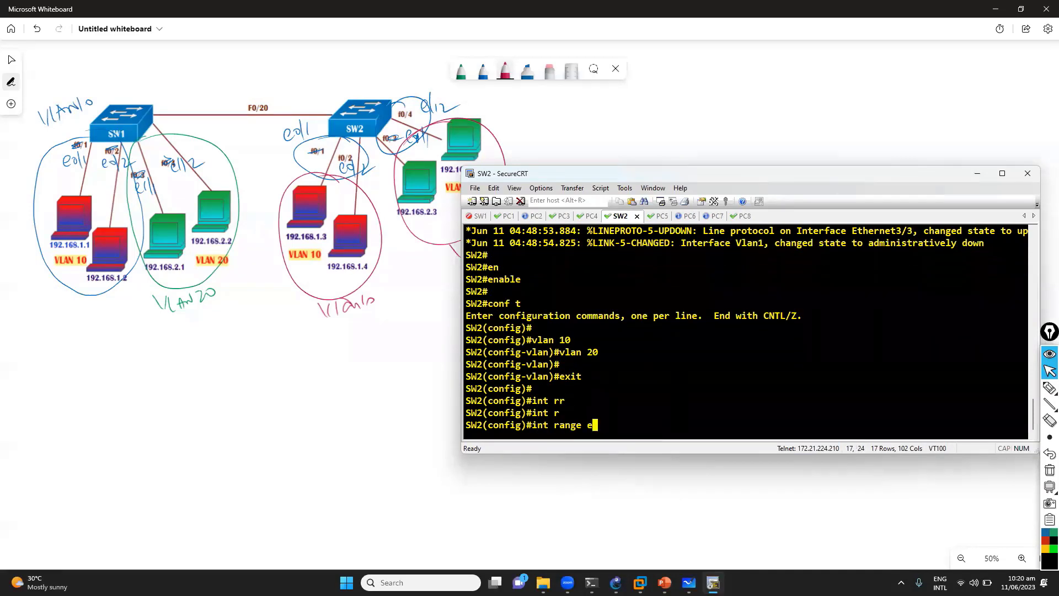
key(BackSpace)
text(0/1-2)
key(Return)
Step: Make e0/1-2 access ports in VLAN 10 and leave the interface range
text(sw)
key(Tab)
text(mo)
key(Tab)
text(ac)
key(Tab)
key(Return)
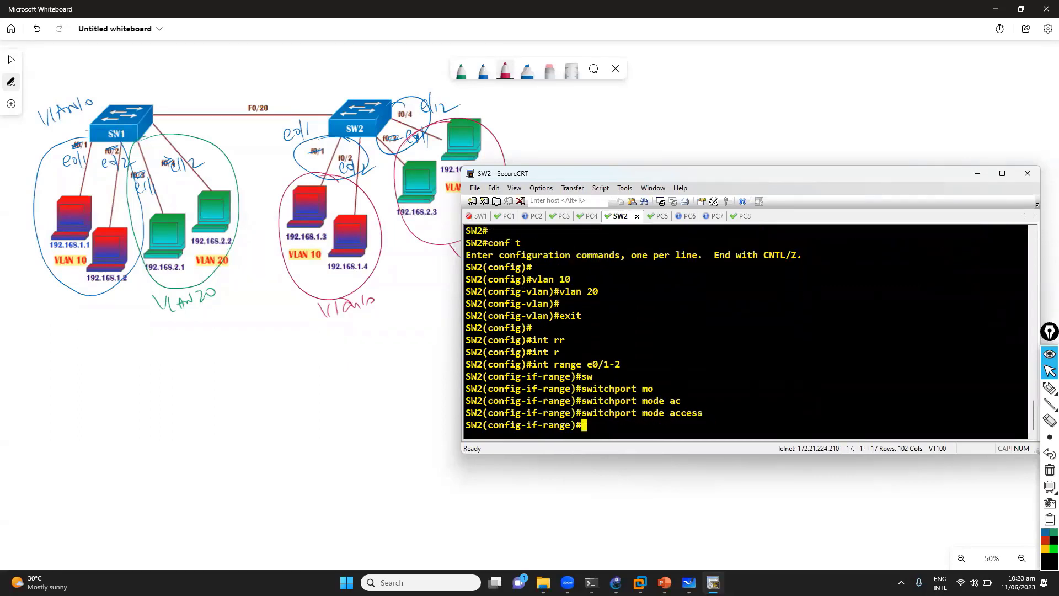
text(sw)
key(Tab)
text(ac)
key(Tab)
text(vlan 10)
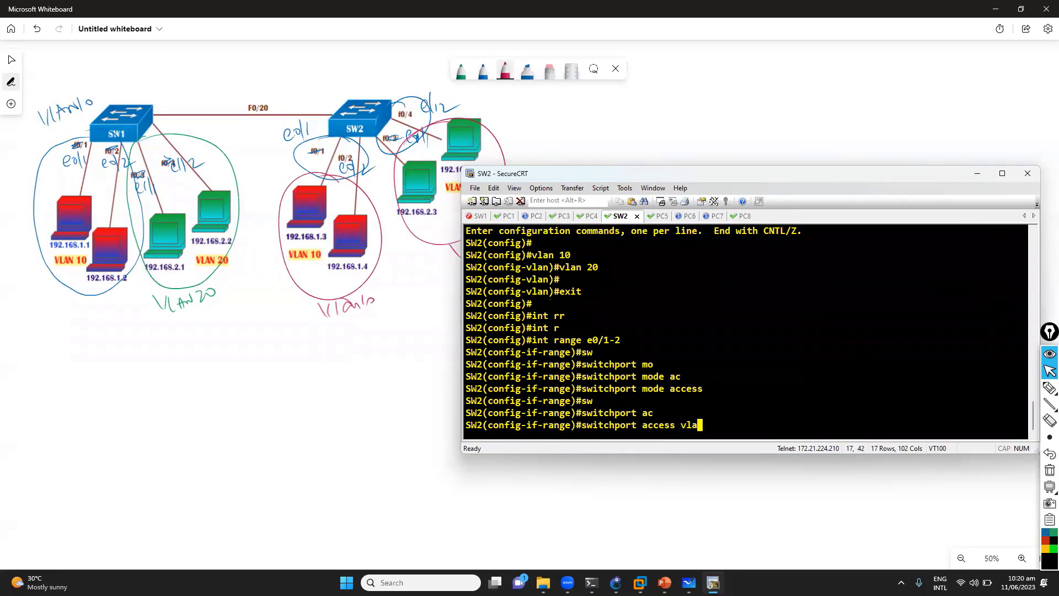
key(Return)
text(exit)
key(Return)
Step: Make interfaces e1/1-2 access ports in VLAN 20 using recalled commands
key(Up)
key(Up)
key(Up)
key(Up)
key(Up)
key(Down)
key(Left)
key(Left)
key(Left)
key(Left)
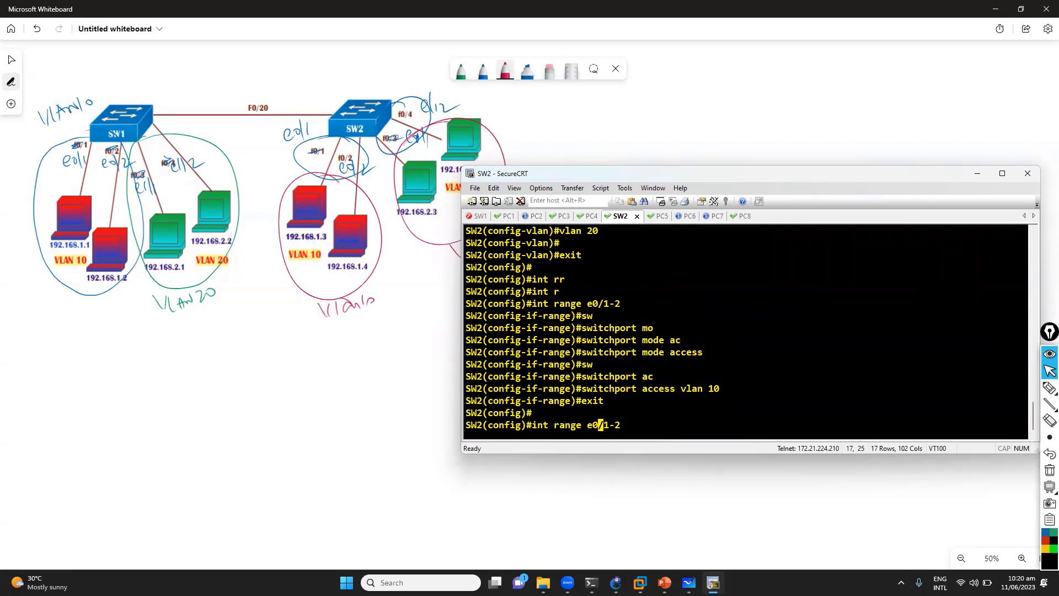
key(Return)
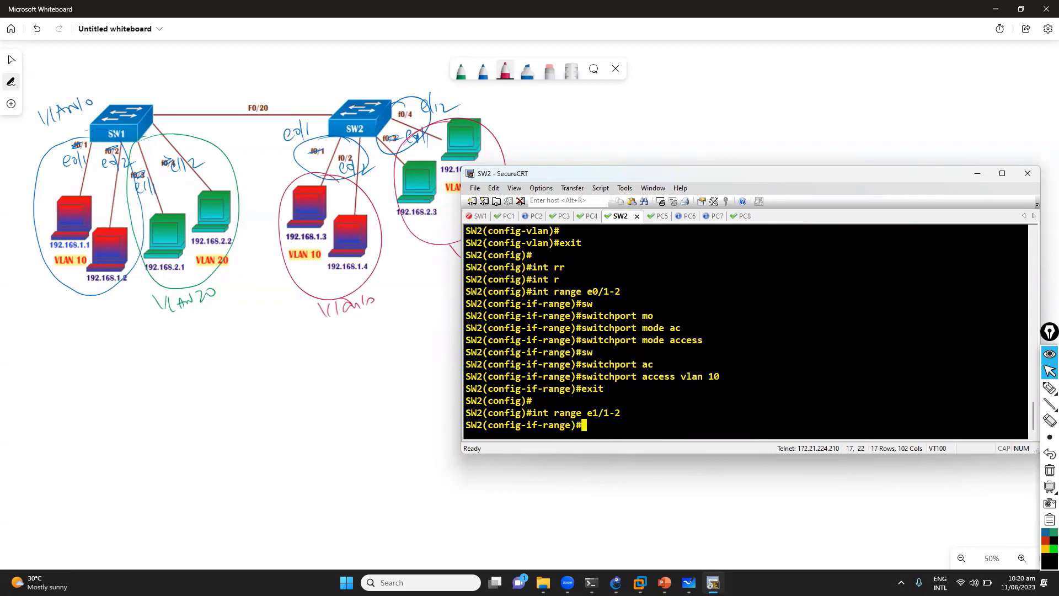
key(Up)
key(Up)
key(Up)
key(Up)
key(Return)
key(Up)
key(Up)
key(Up)
key(Up)
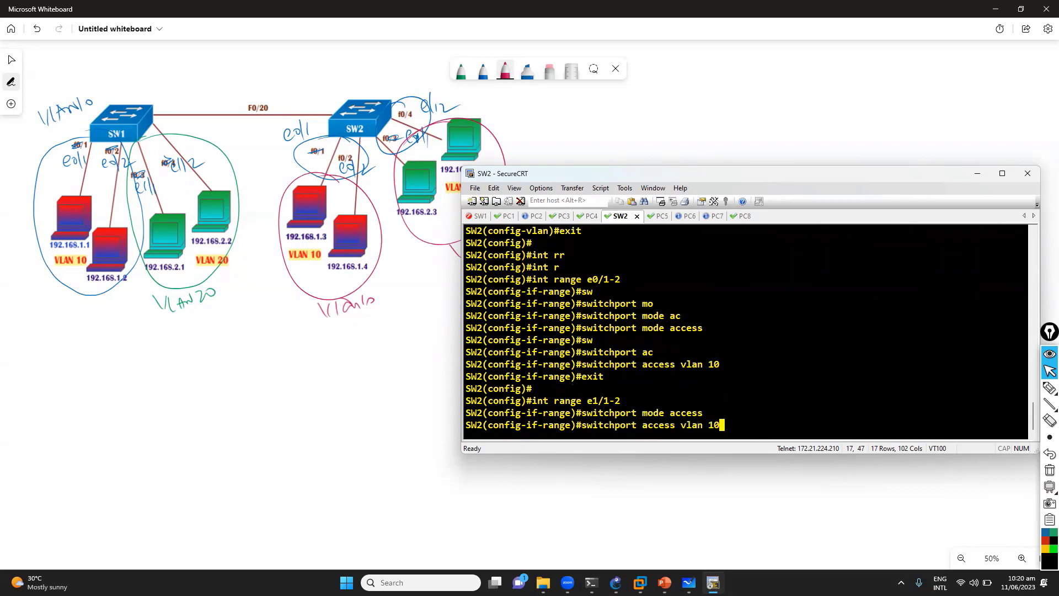
key(BackSpace)
key(BackSpace)
text(20)
key(Return)
key(Return)
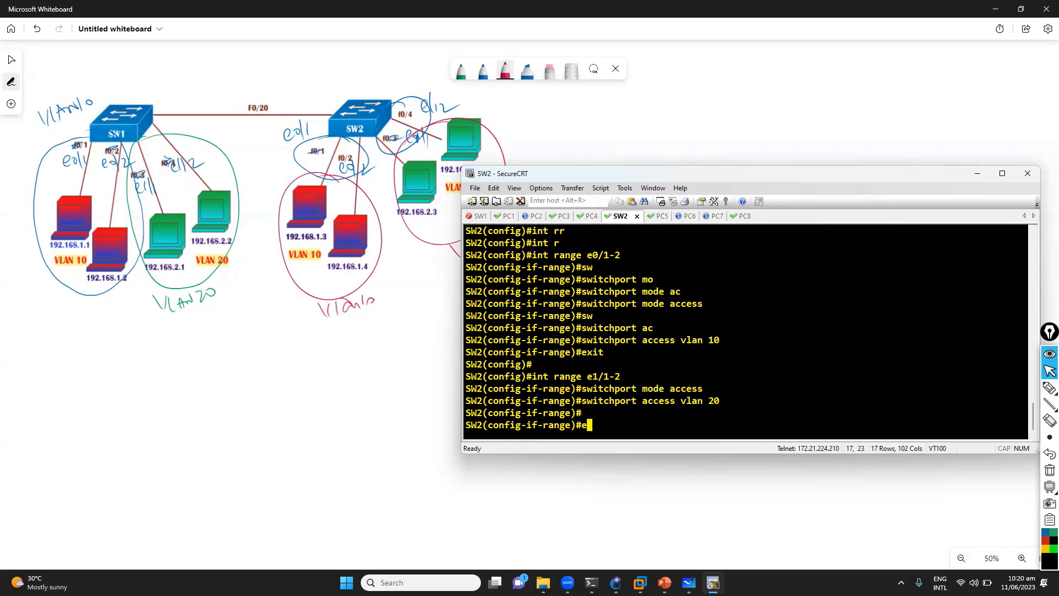
Step: Return to privileged mode and save SW2's configuration with write
text(end)
key(Return)
key(Return)
text(wr)
key(Tab)
key(Return)
key(Return)
Step: Check with show vlan that VLAN10 and VLAN20 hold the right ports, then go to PC5
text(sh)
key(Tab)
text(vlan)
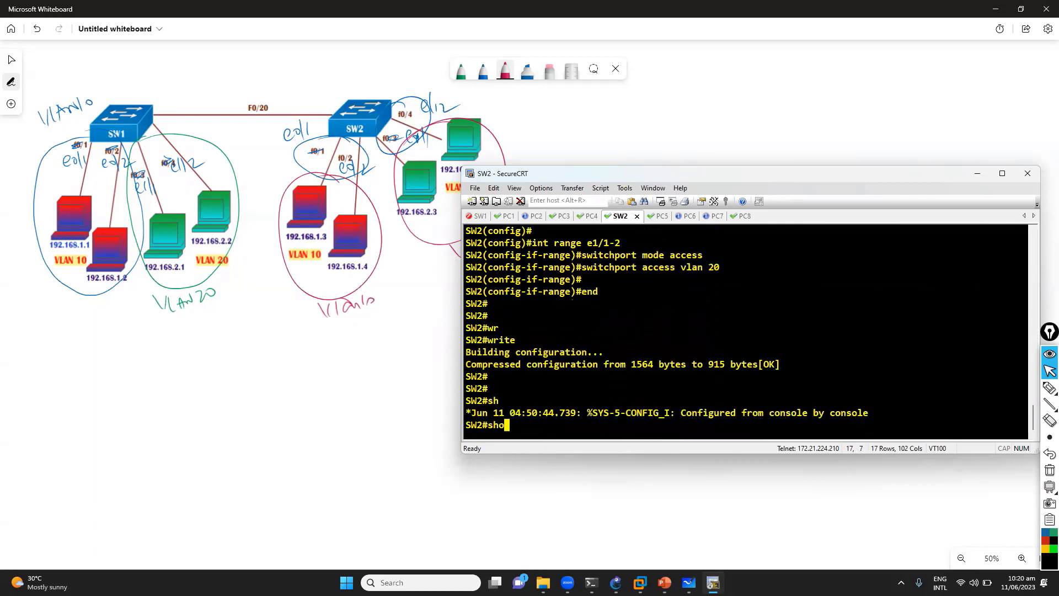
key(Return)
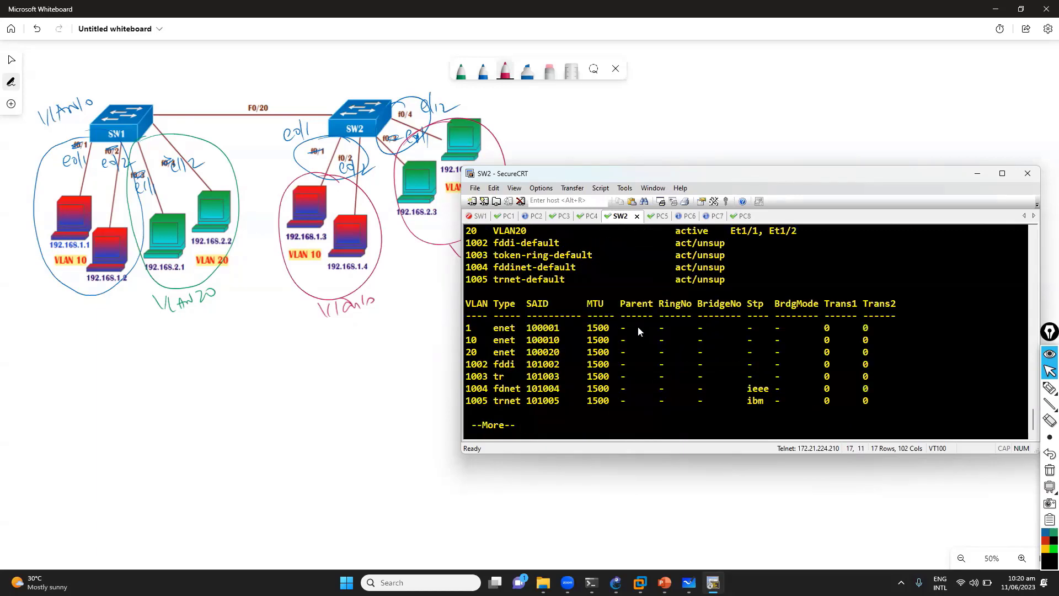
scroll(663, 313, up, 2)
drag(506, 293, 841, 302)
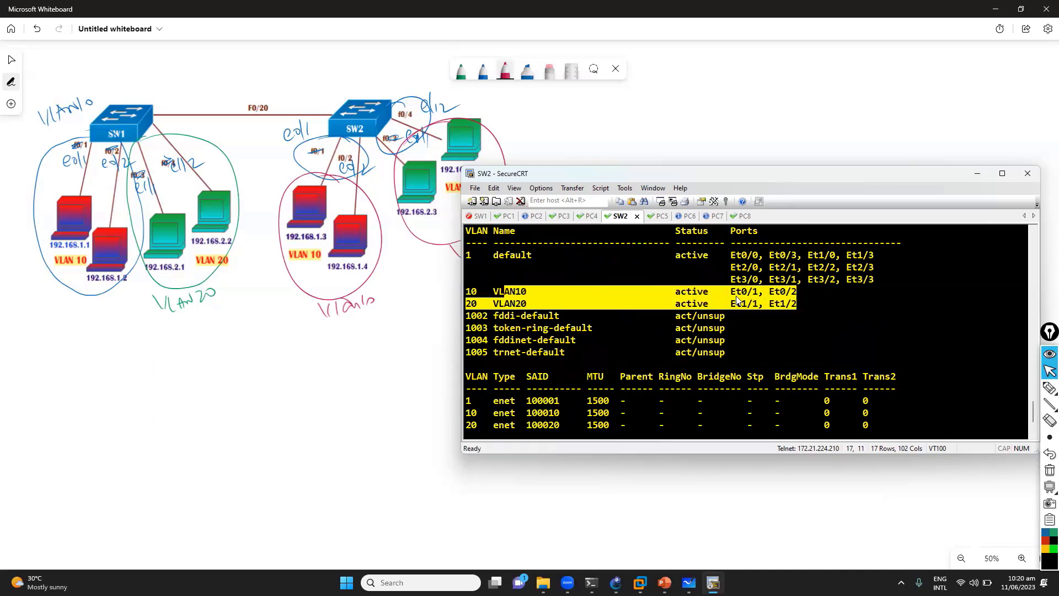
click(654, 218)
Step: From PC5, ping 192.168.1.4 and then 192.168.1.1
click(617, 335)
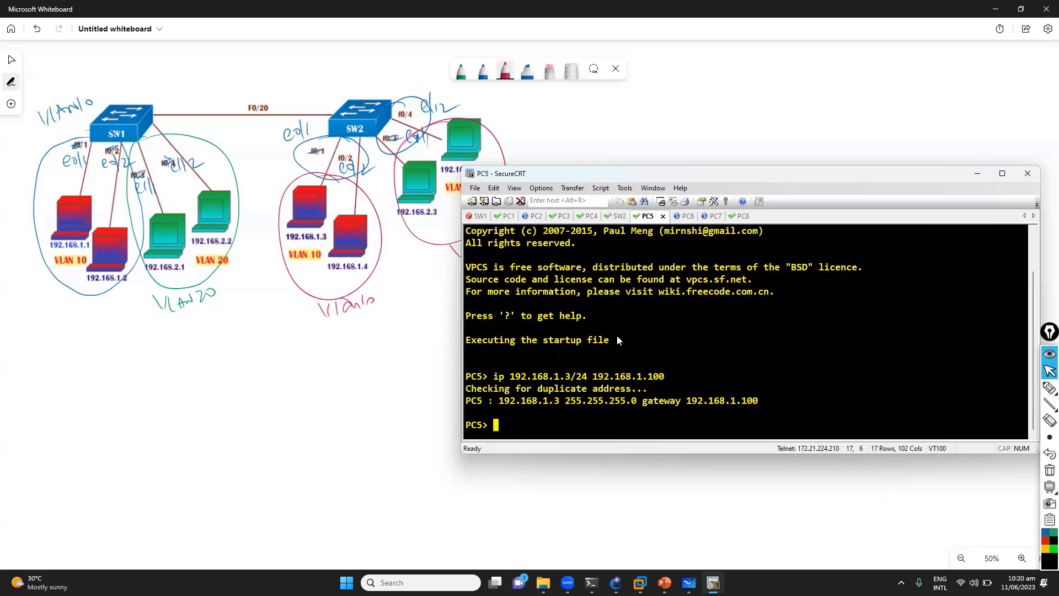
text(ping 192.168.1.4)
key(Return)
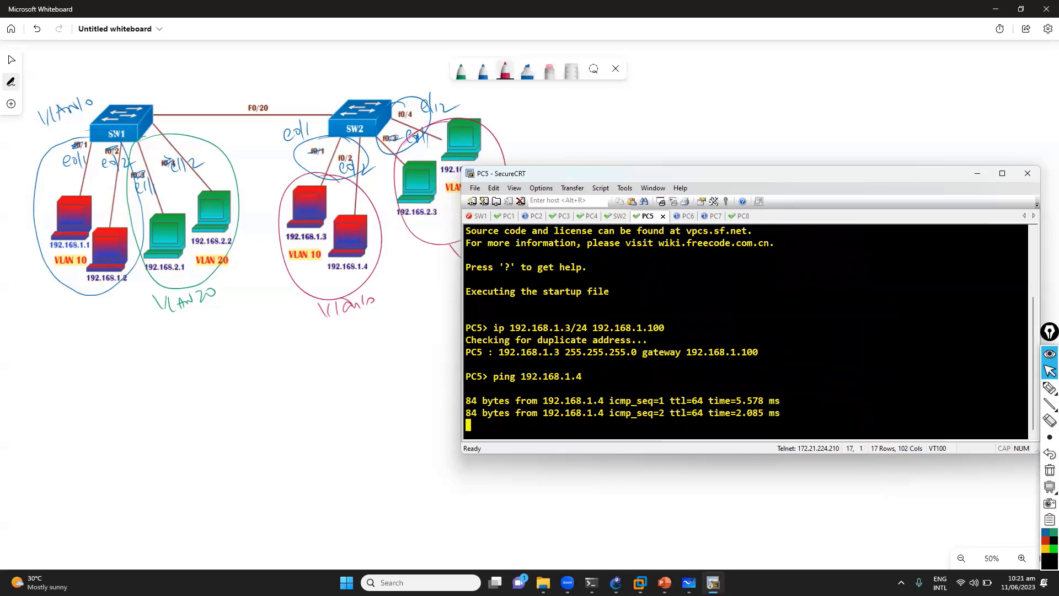
key(ctrl+c)
key(Up)
key(BackSpace)
key(BackSpace)
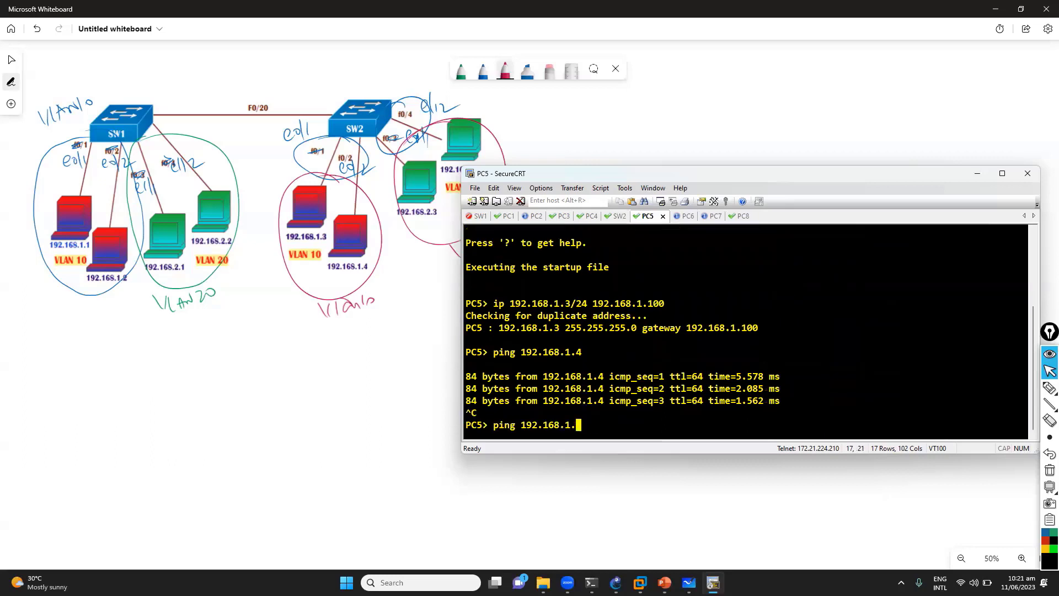
text(1)
key(Return)
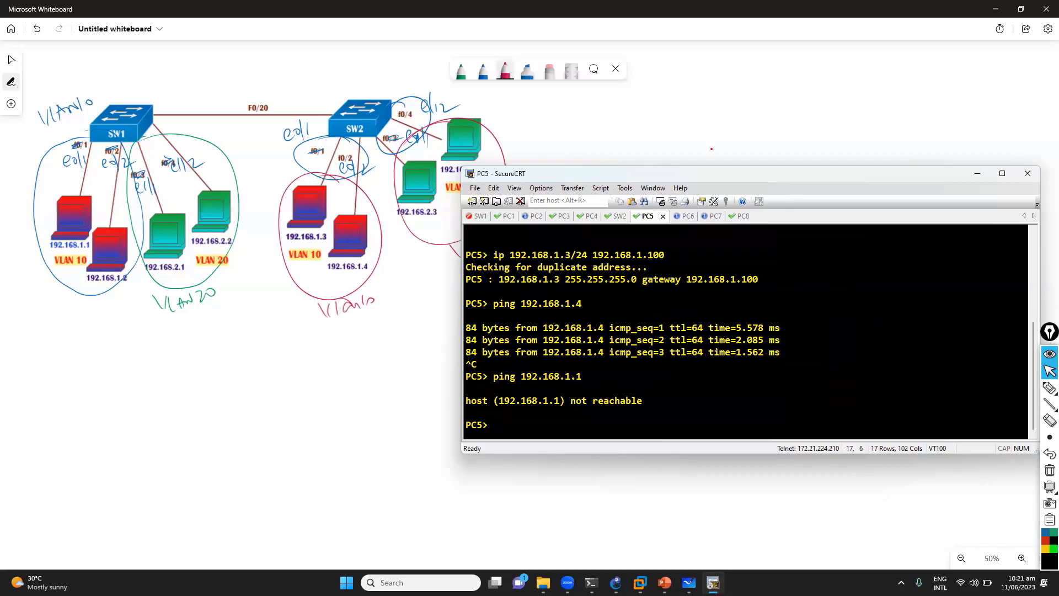
Step: Sketch on-screen annotations marking the SW1 link and F0/20 label, then clear them
key(ctrl+alt+p)
mouse_move(331, 179)
mouse_down()
mouse_move(285, 195)
mouse_move(370, 209)
mouse_move(306, 155)
mouse_move(182, 149)
mouse_move(222, 154)
mouse_move(209, 152)
mouse_up()
mouse_move(270, 108)
mouse_down()
mouse_move(246, 75)
mouse_move(276, 71)
mouse_up()
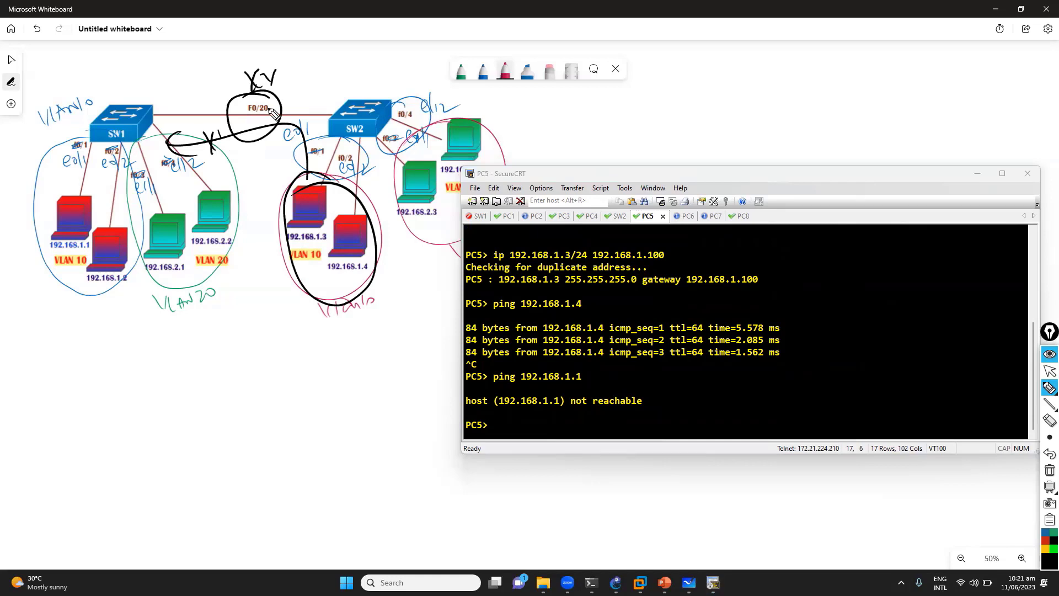
key(Delete)
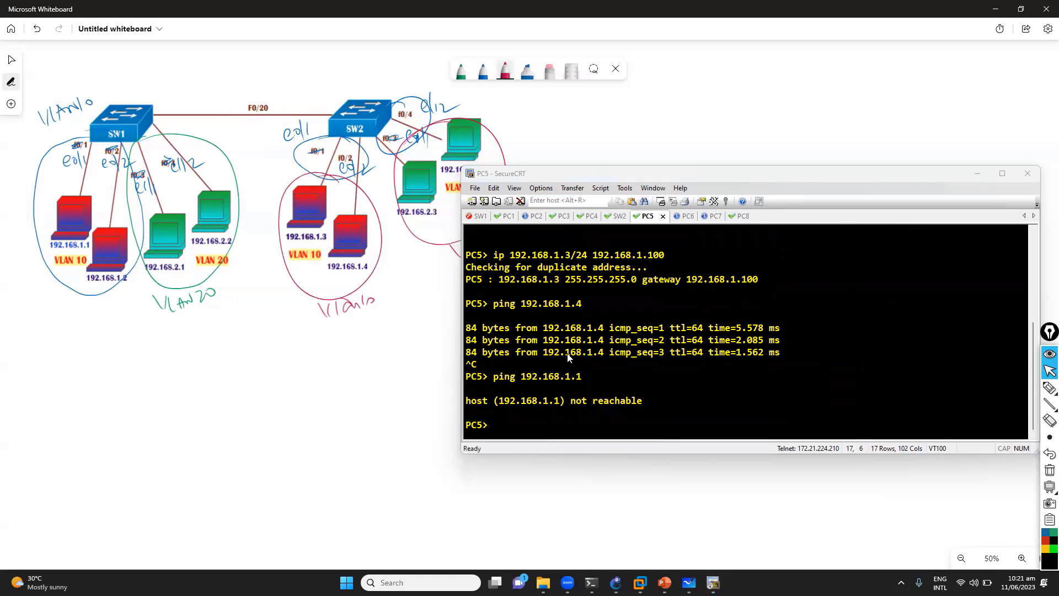
click(552, 359)
Step: From PC5, ping 192.168.1.2
key(Up)
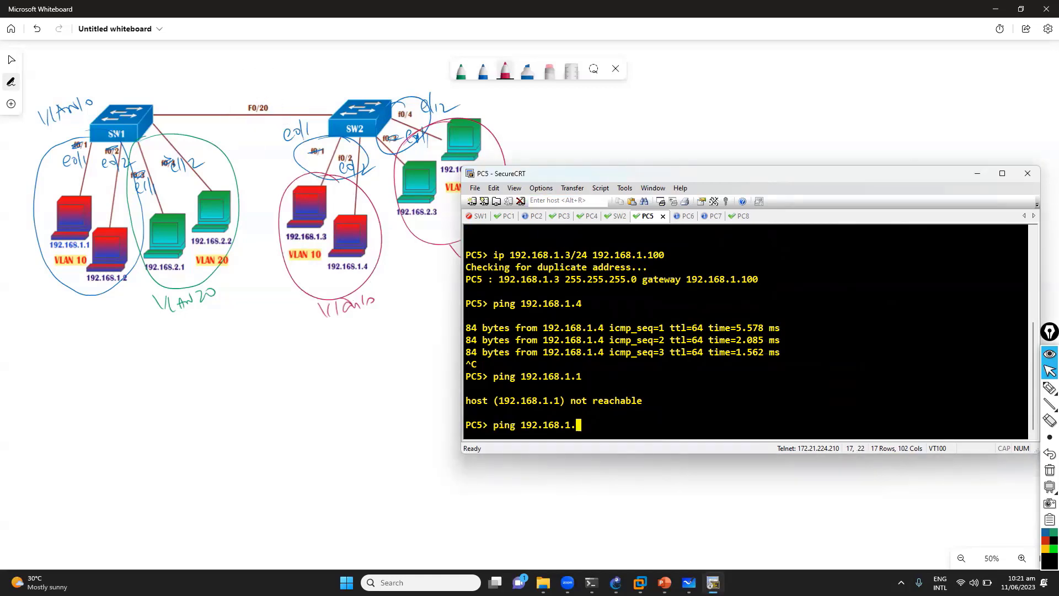
key(BackSpace)
text(2)
key(Return)
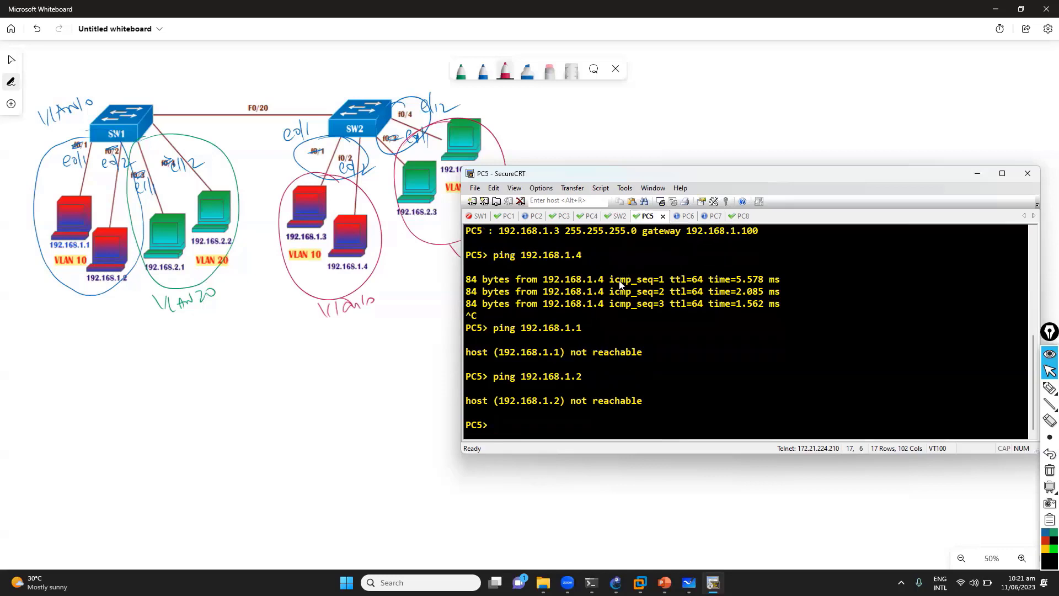
Step: From PC7, ping 192.168.2.4 and stop after three replies
click(716, 217)
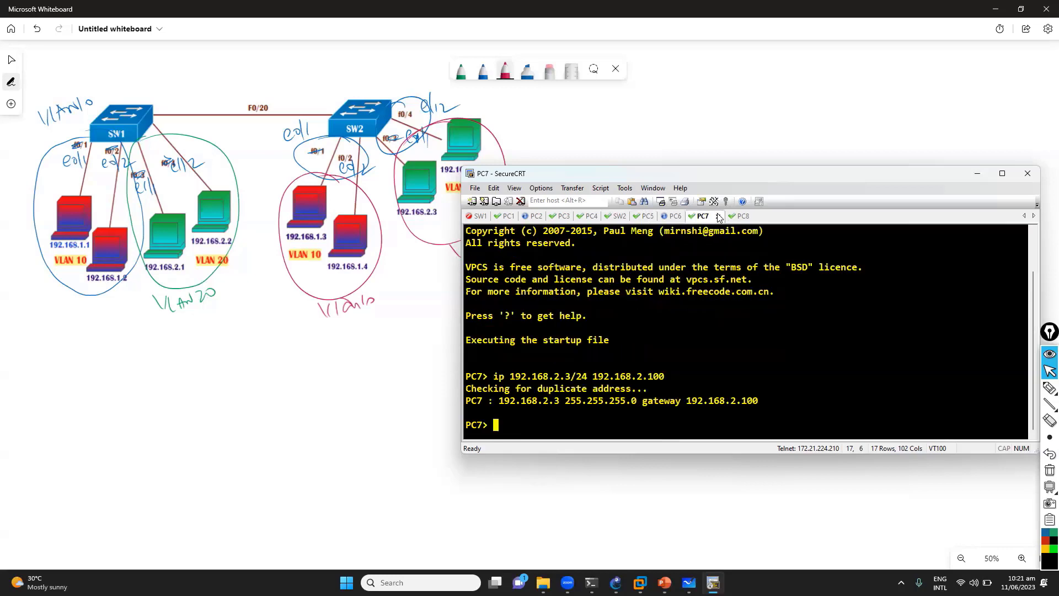
text(ping 192.168.2.4)
key(Return)
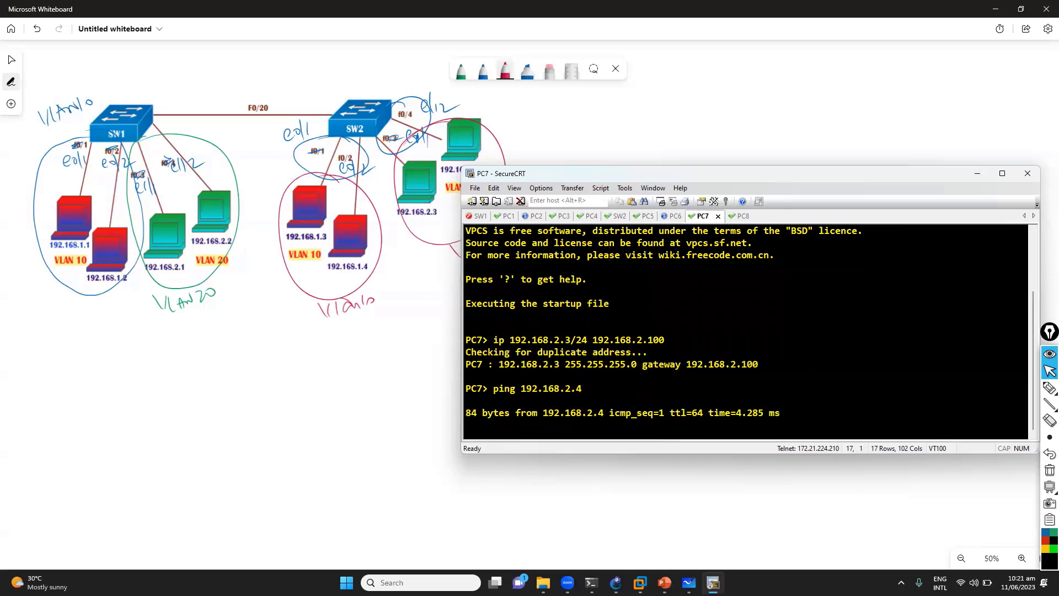
key(ctrl+c)
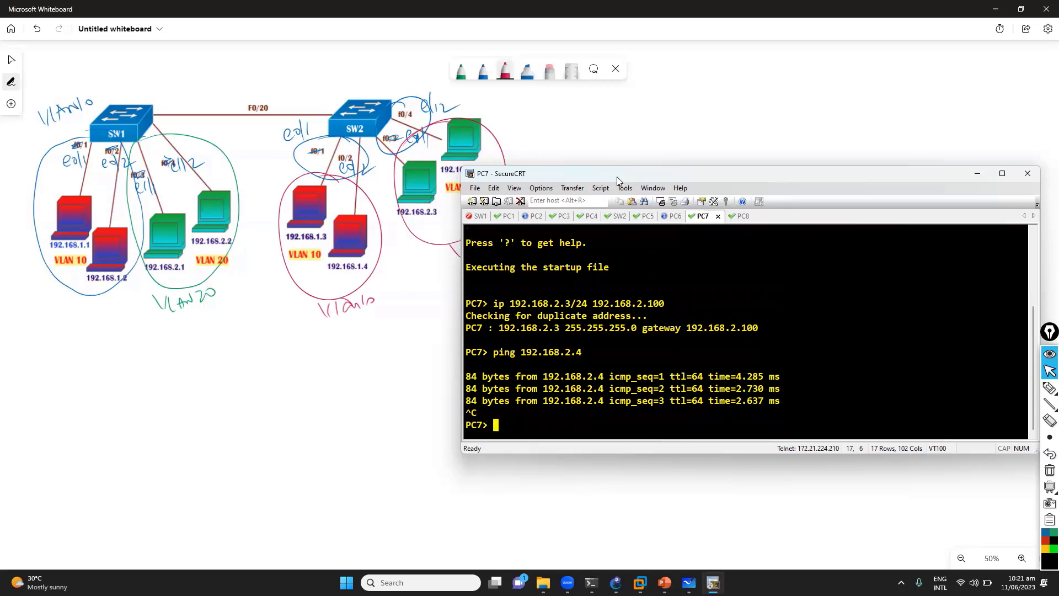
drag(614, 174, 621, 195)
Step: In GNS3, connect SW1 Ethernet0/0 to SW2 Ethernet0/0, then return to the Whiteboard
click(616, 583)
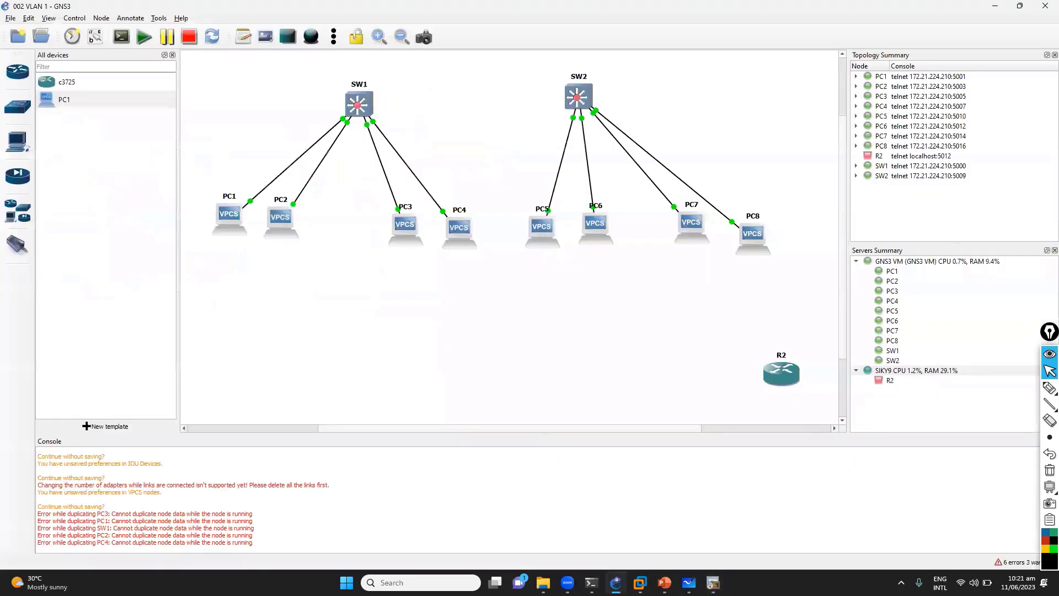
key(alt+Tab)
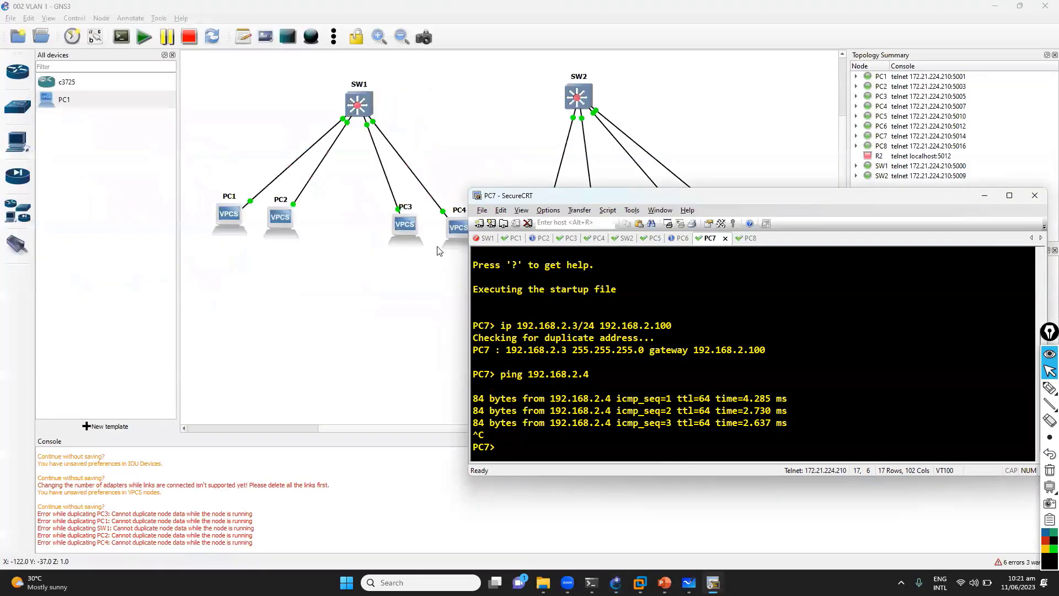
key(alt+Tab)
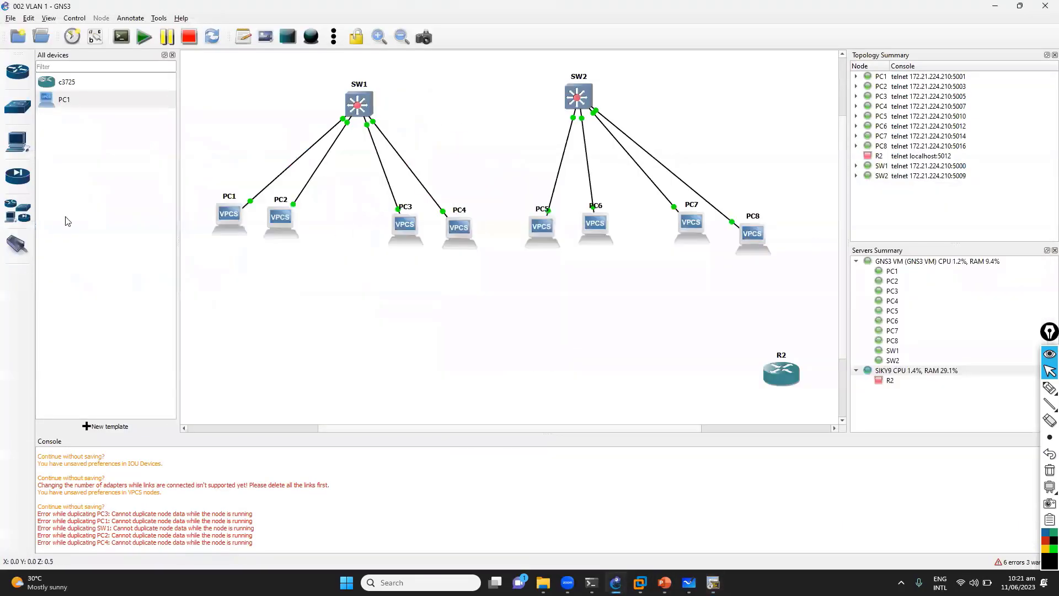
click(27, 245)
click(364, 105)
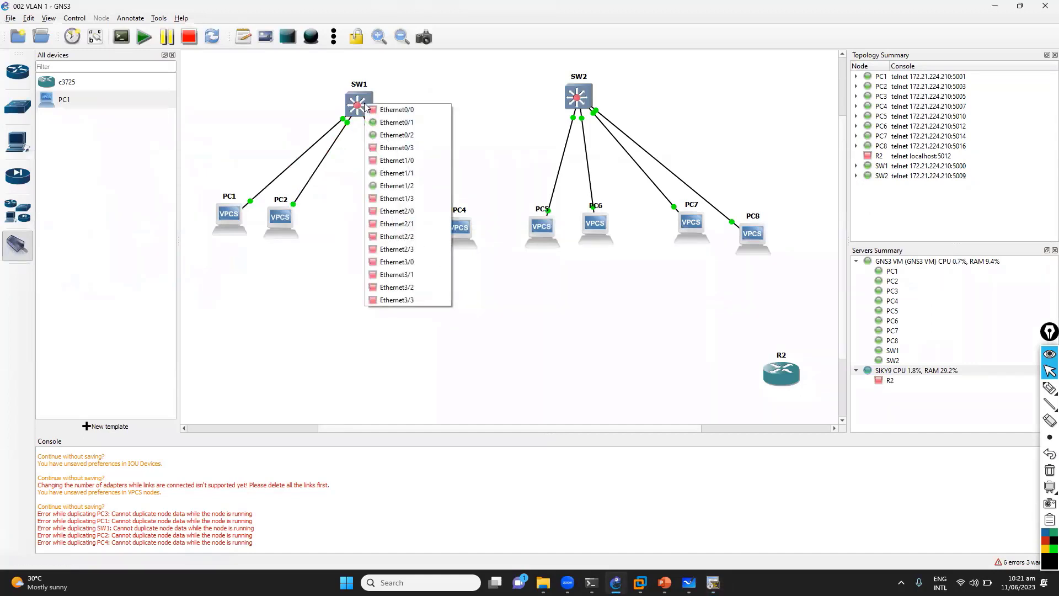
click(392, 109)
click(591, 87)
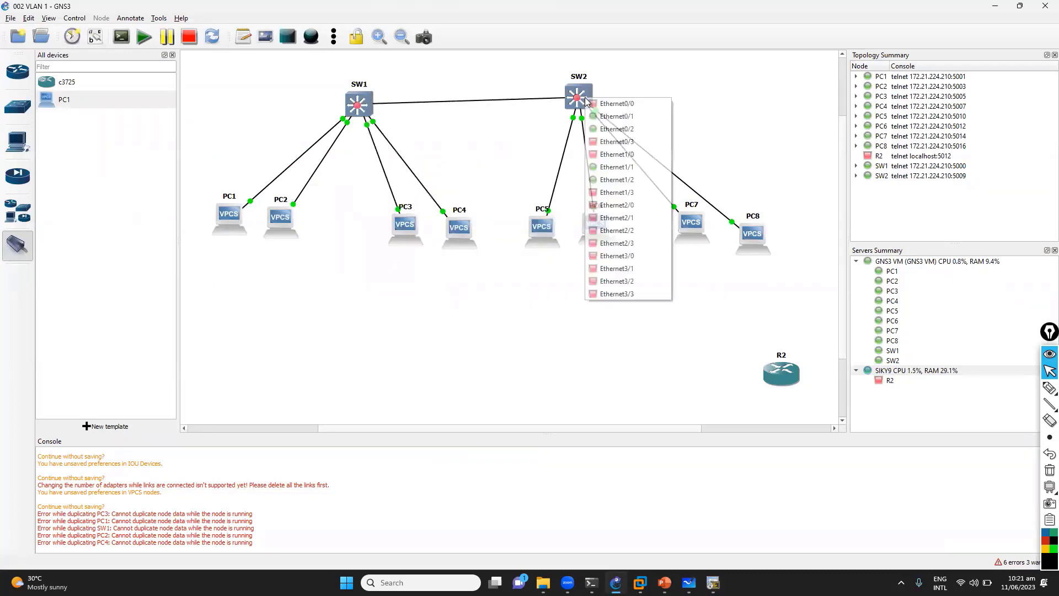
click(612, 104)
key(alt+Tab)
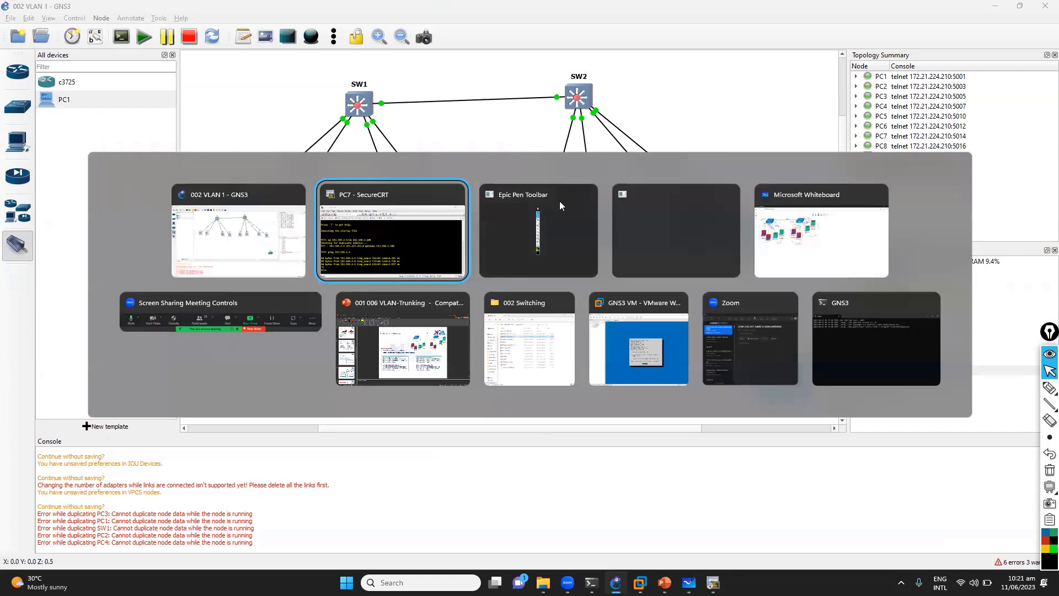
key(alt+Tab)
key(alt+Tab)
key(alt+Tab)
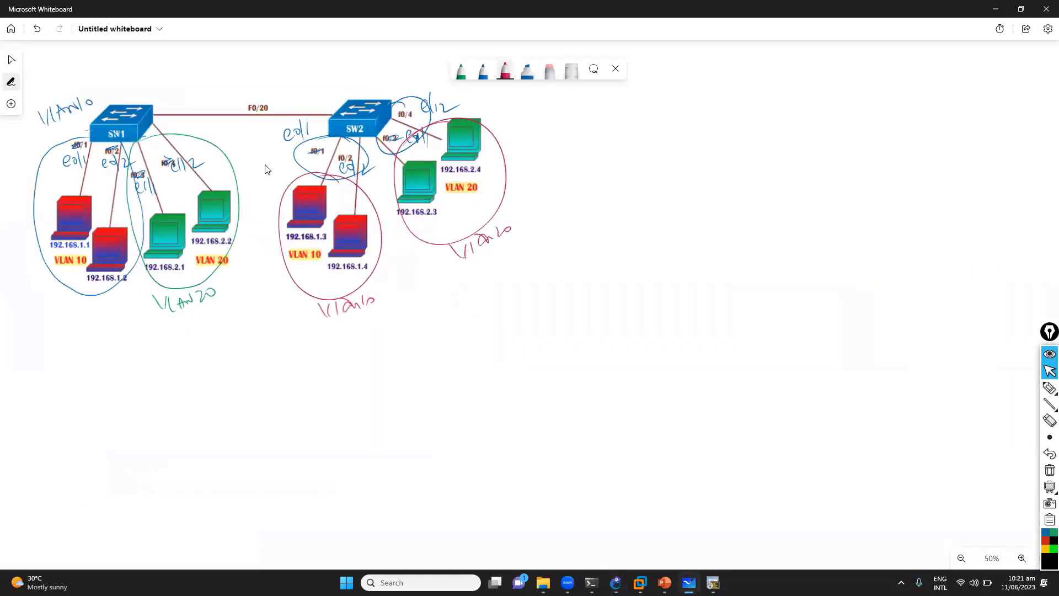
Step: Write e0/0 in green above the SW1–SW2 link on the whiteboard
click(461, 70)
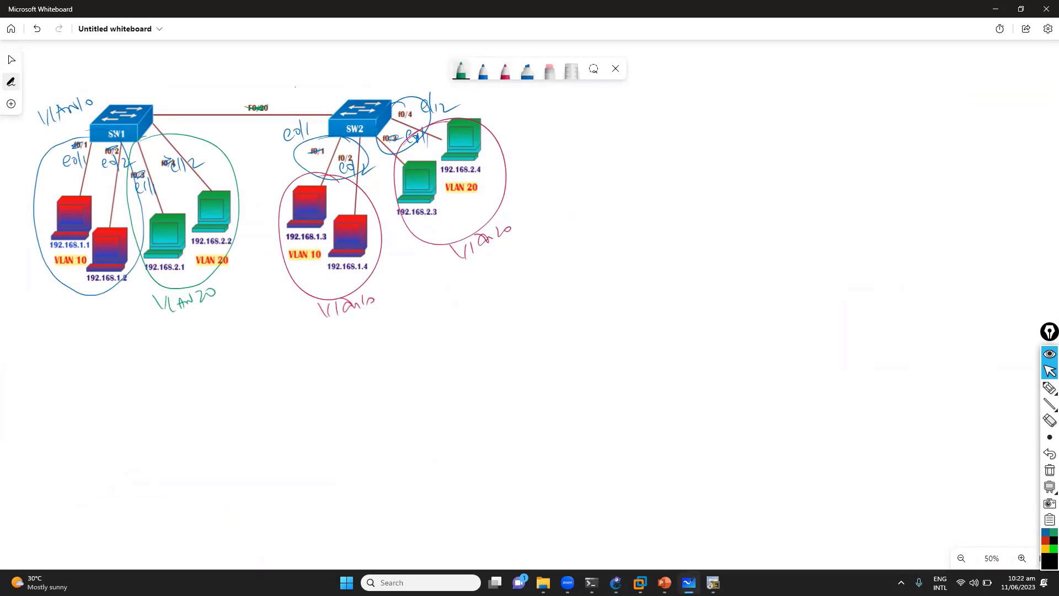
drag(244, 90, 245, 97)
drag(255, 93, 257, 82)
drag(270, 90, 271, 89)
key(alt+Tab)
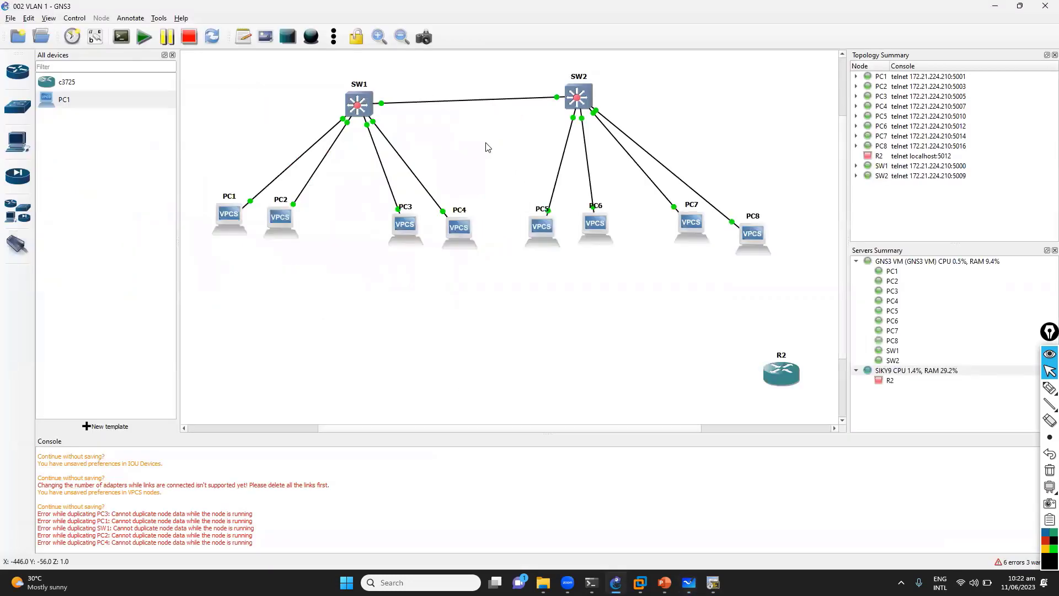
key(alt+Tab)
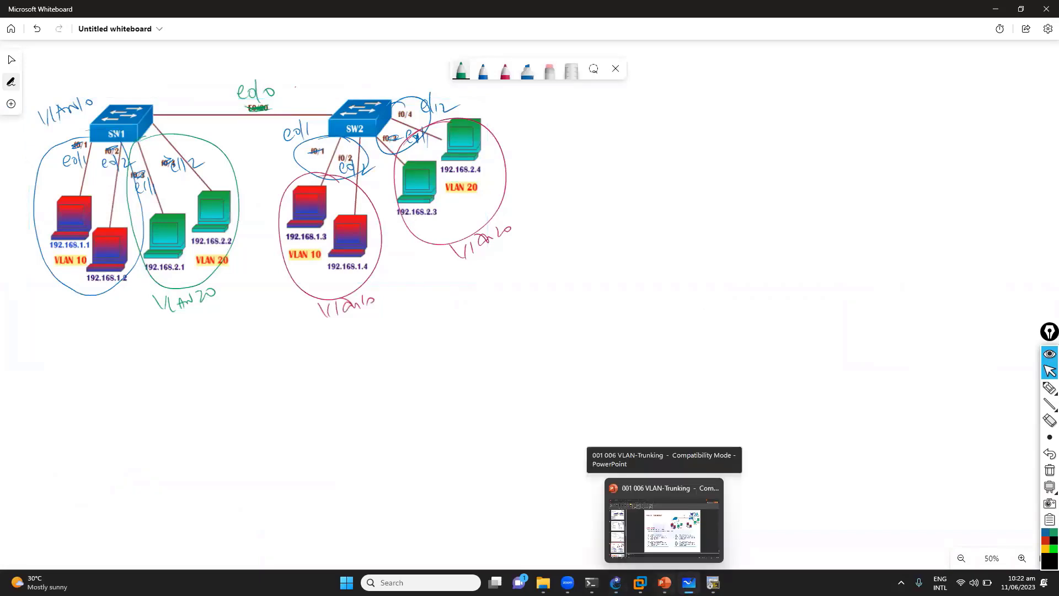
Step: Bring up SecureCRT and reconnect SW1's console session
click(713, 583)
click(488, 238)
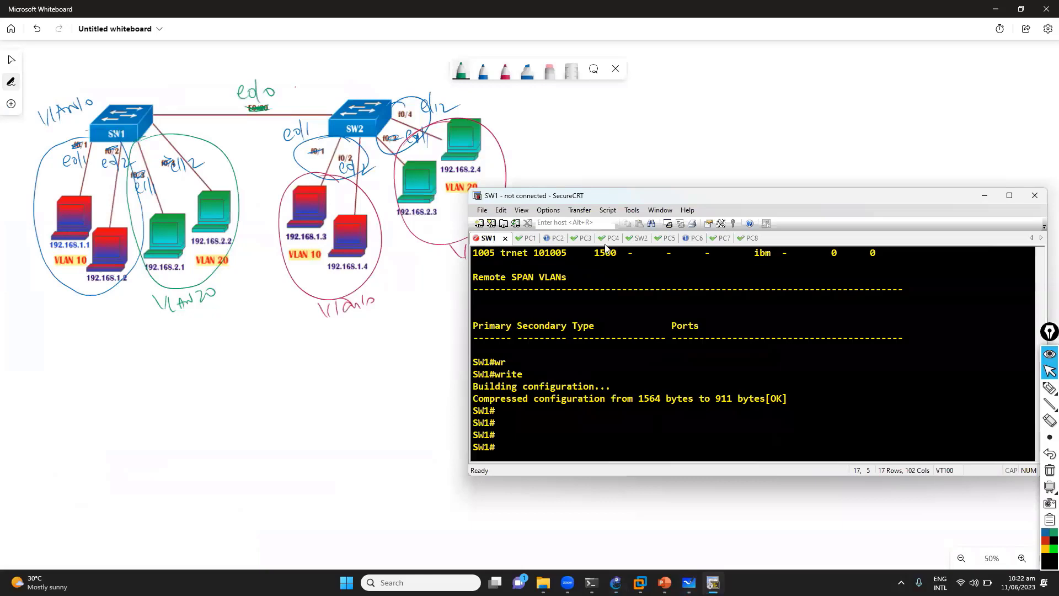
click(552, 288)
key(Return)
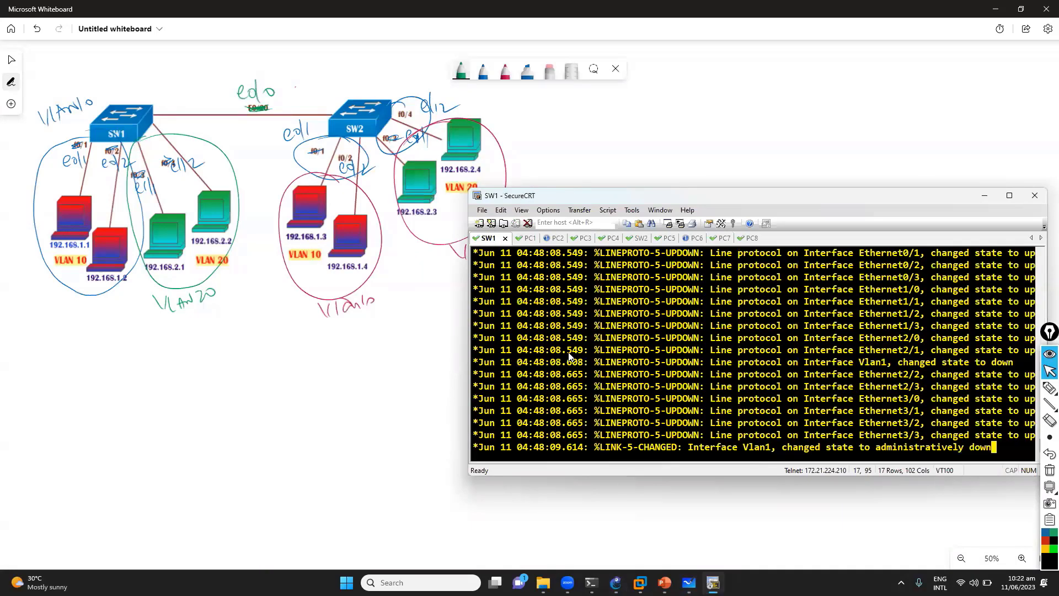
Step: On SW1, enter privileged mode, global configuration, and interface e0/0
key(Return)
text(en)
key(Tab)
key(Return)
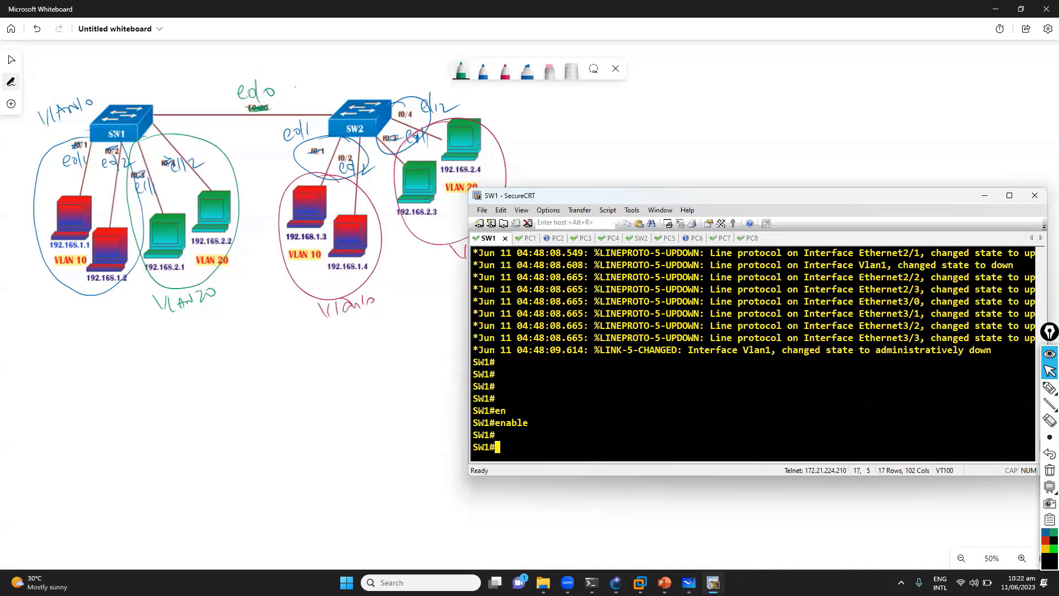
text(conf t)
key(Return)
key(Return)
text(int e0/0)
key(Return)
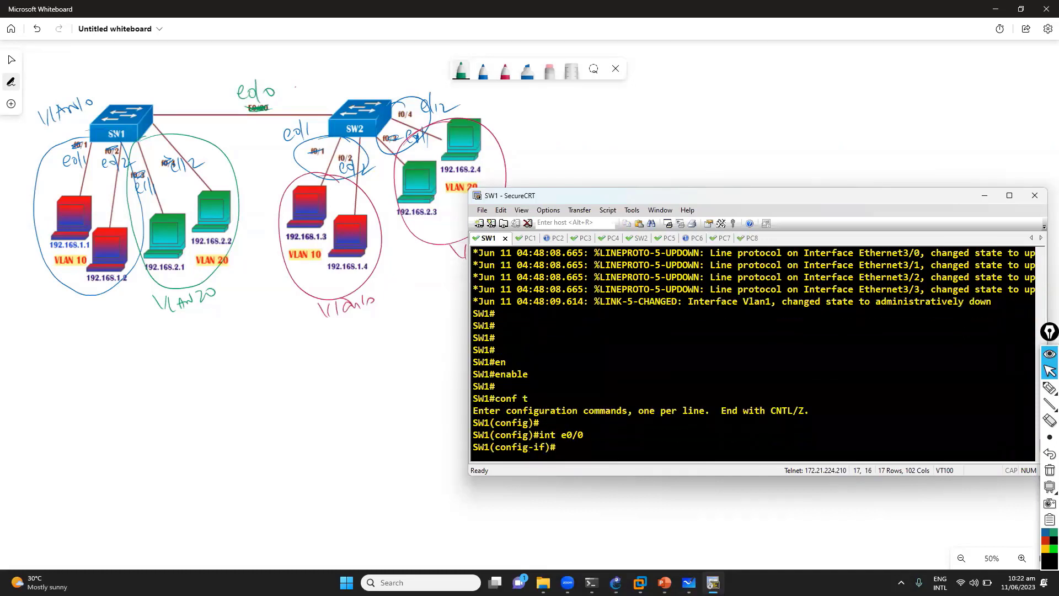
Step: Try setting e0/0 to switchport mode trunk, which gets rejected
text(sw)
key(Tab)
text(mo)
key(Tab)
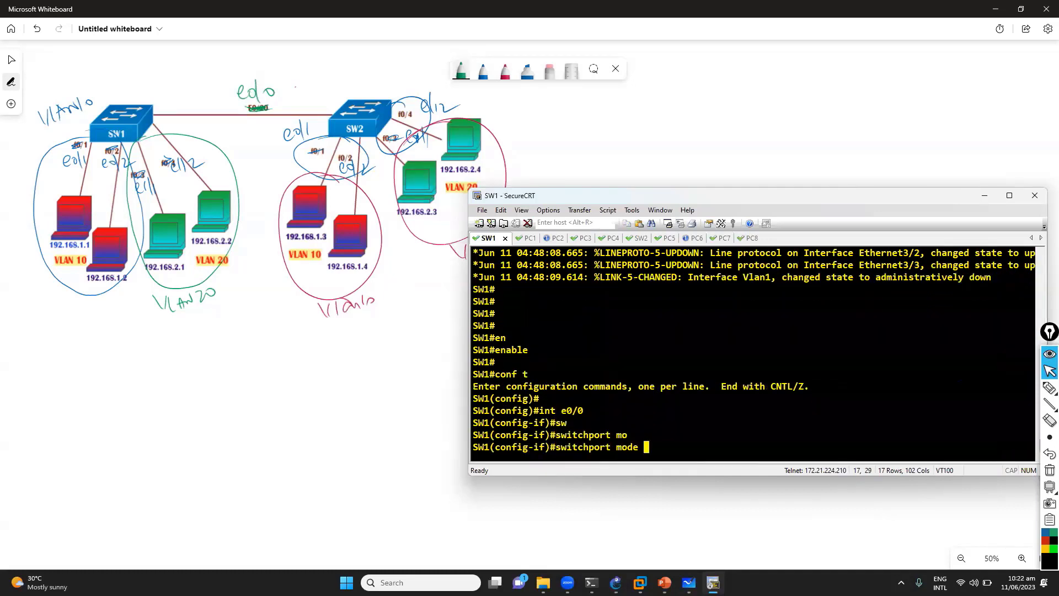
text(trunk)
key(Tab)
key(Return)
Step: Set e0/0's trunk encapsulation to dot1q
text(sw)
key(Tab)
text(t)
key(Tab)
text(e)
key(Tab)
text(d)
key(Tab)
key(Return)
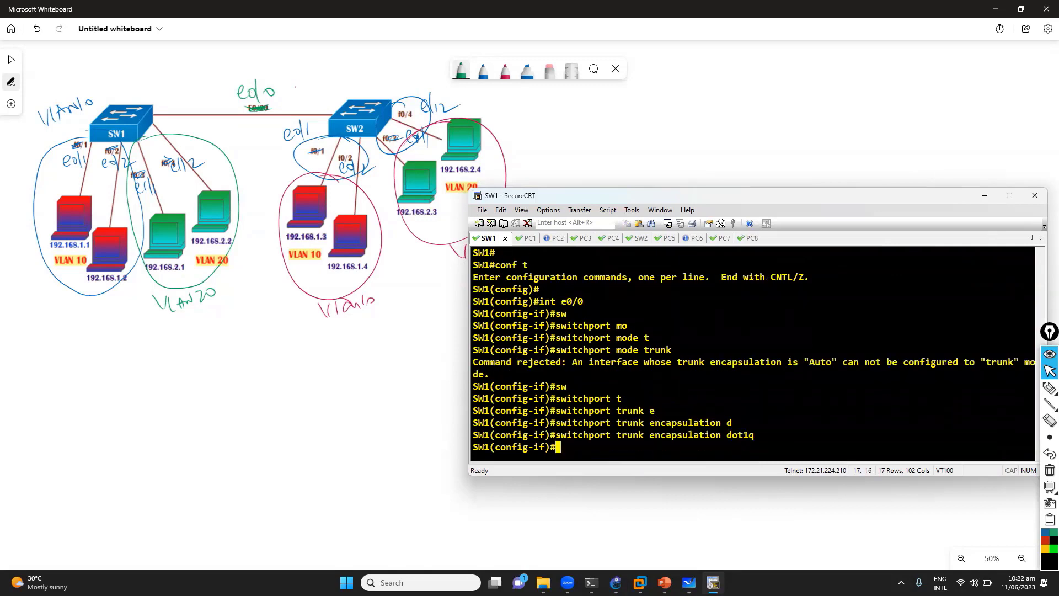
Step: Highlight the trunk rejection message and apply dot1q encapsulation again
drag(573, 364, 711, 378)
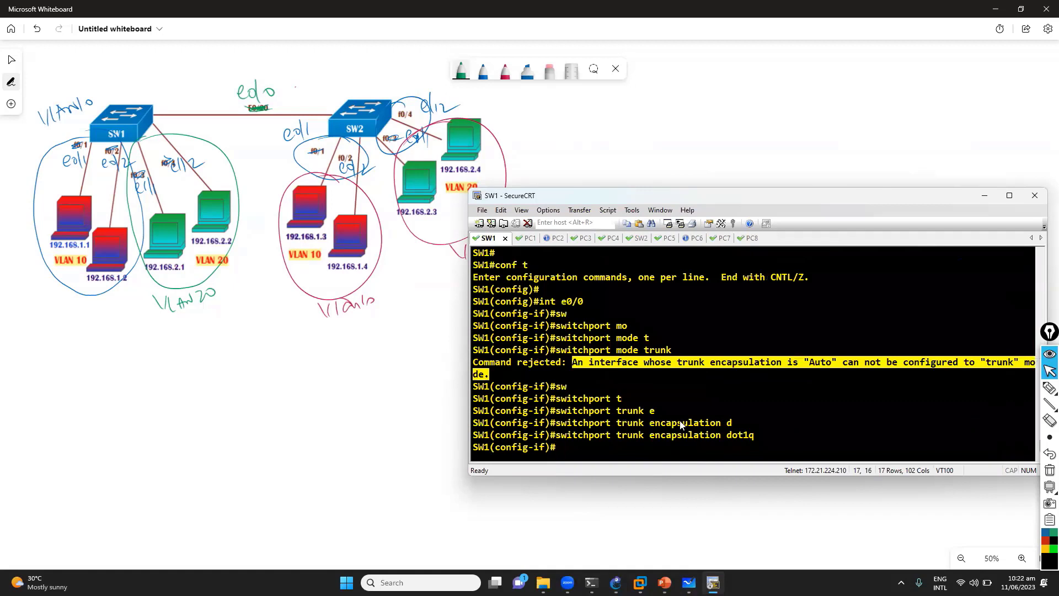
text(s)
key(Tab)
text(w)
key(Tab)
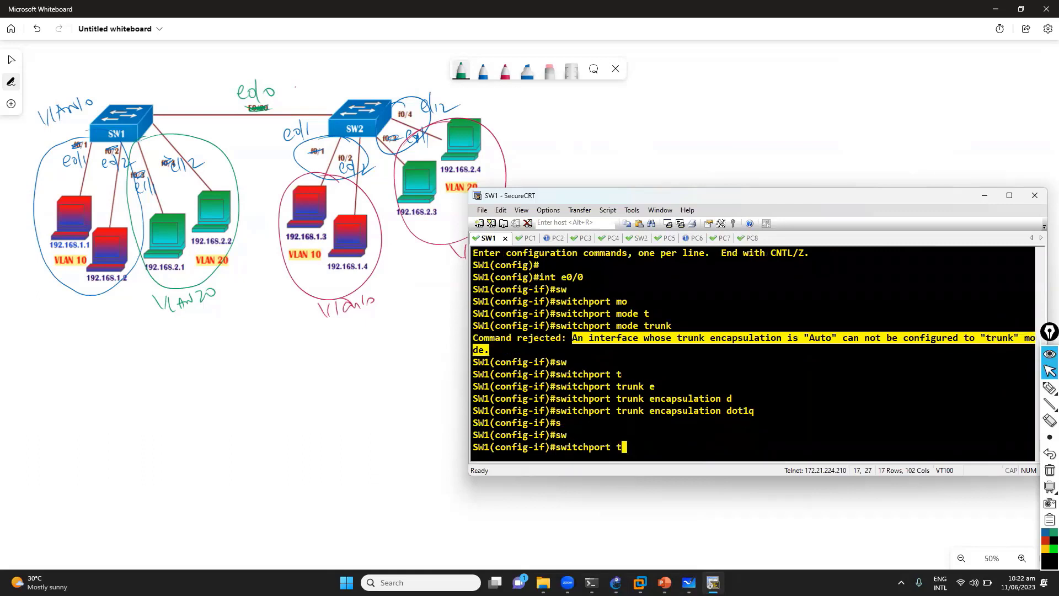
text(t)
key(Tab)
text(e)
key(Tab)
text(d)
key(Tab)
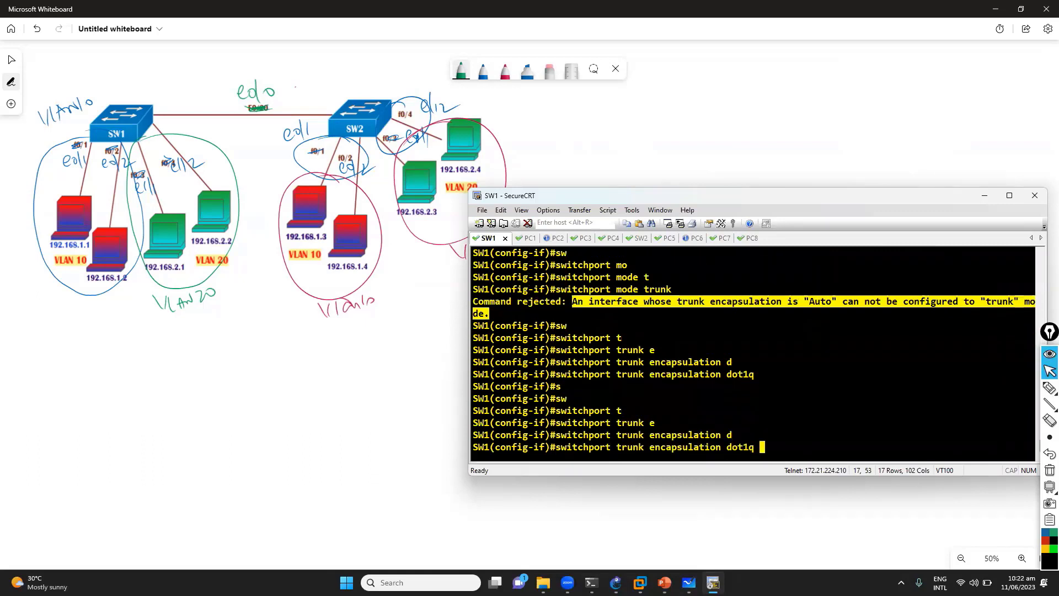
key(Return)
Step: Set e0/0 to switchport mode trunk, now accepted
text(swm)
key(BackSpace)
key(Tab)
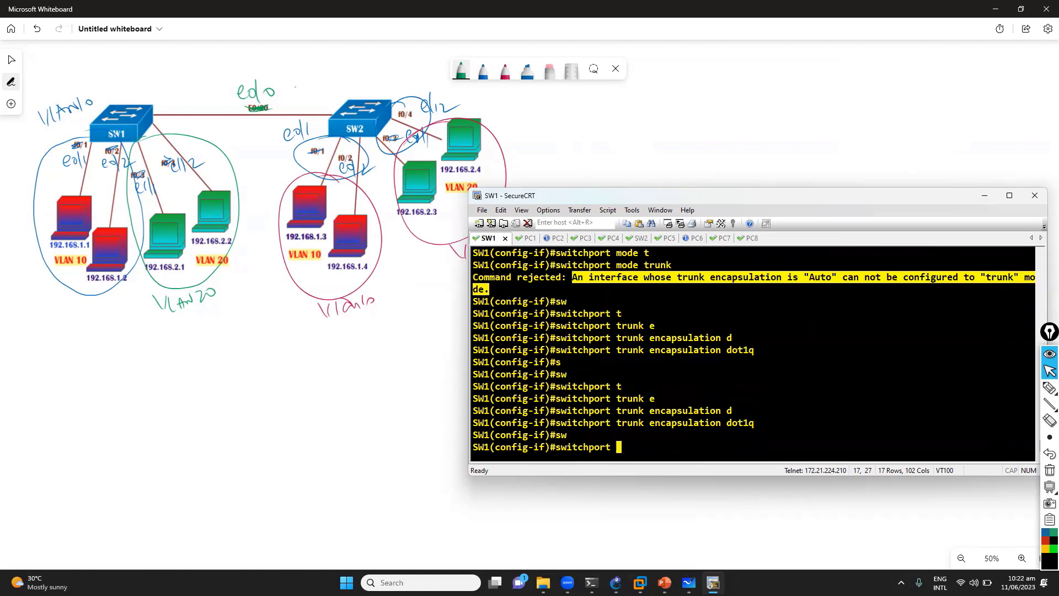
text(mo)
key(Tab)
text(t)
key(Tab)
key(Return)
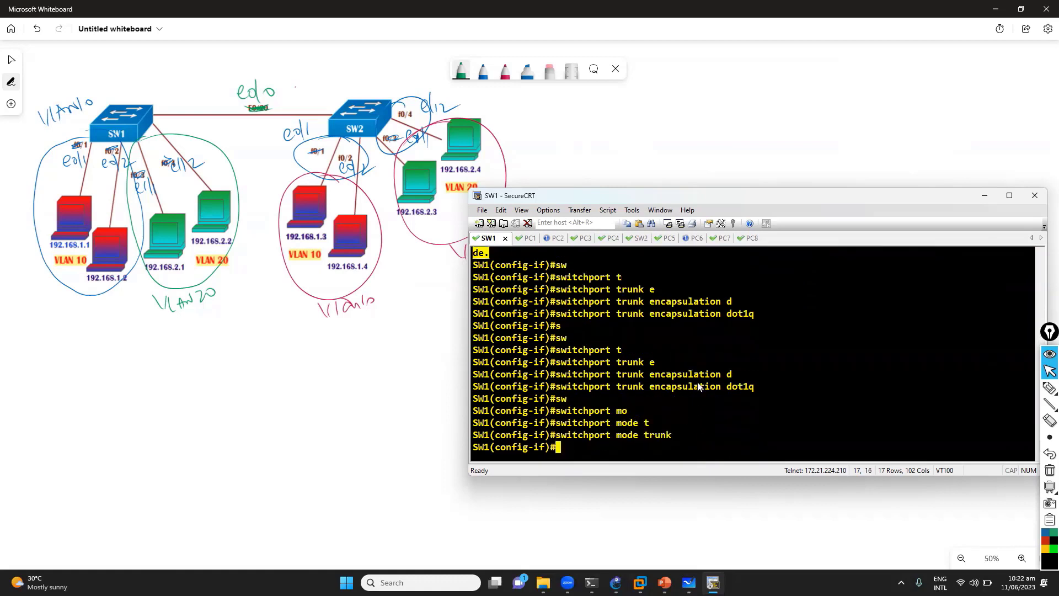
Step: Highlight SW1's 'Auto encapsulation' error to see why trunk mode was rejected
scroll(676, 366, up, 3)
drag(800, 352, 903, 351)
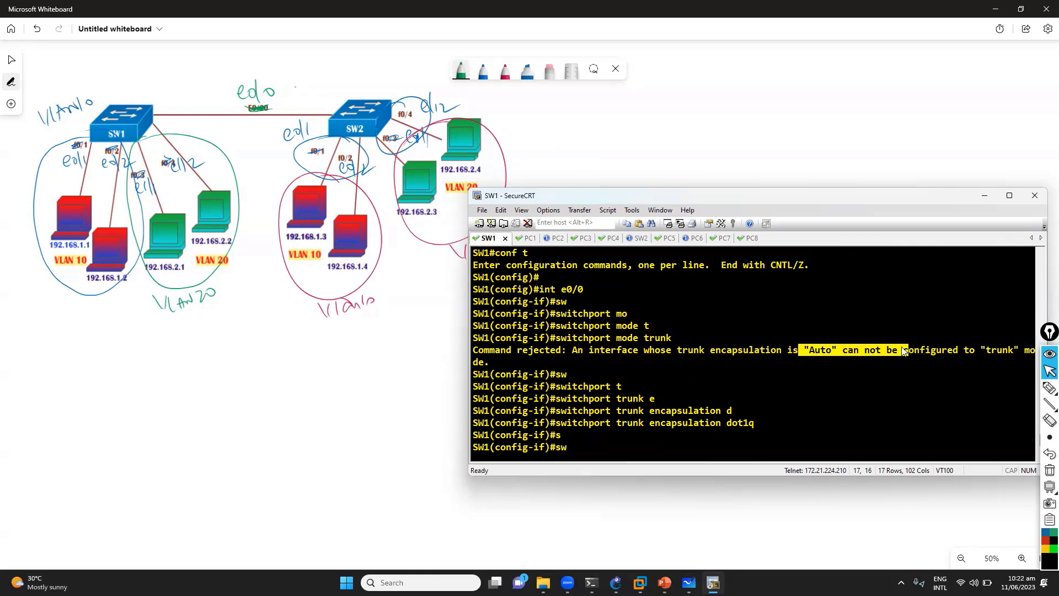
click(903, 351)
drag(810, 352, 1003, 358)
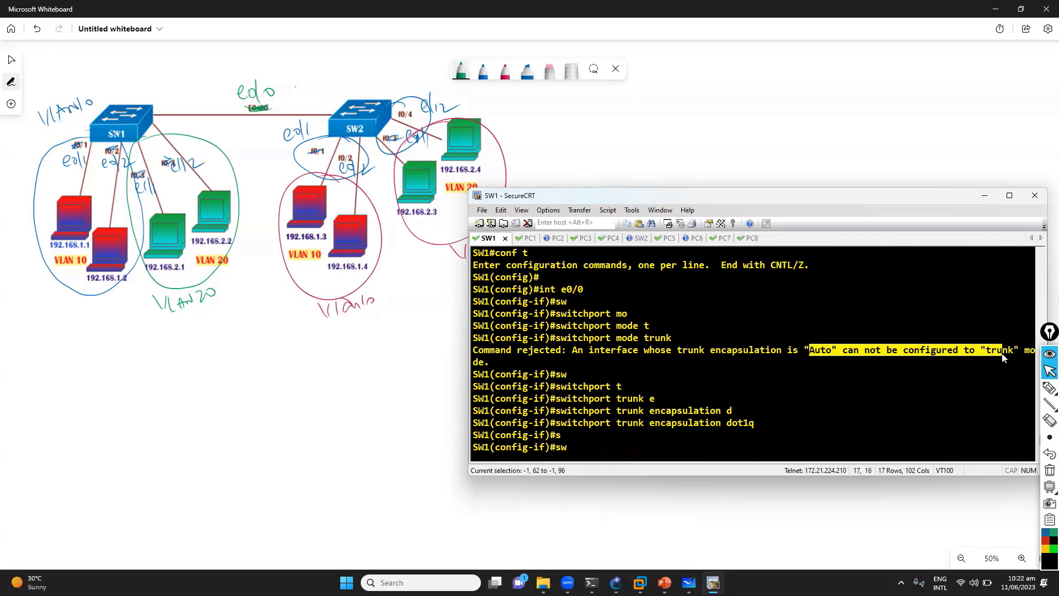
click(815, 358)
drag(716, 352, 878, 350)
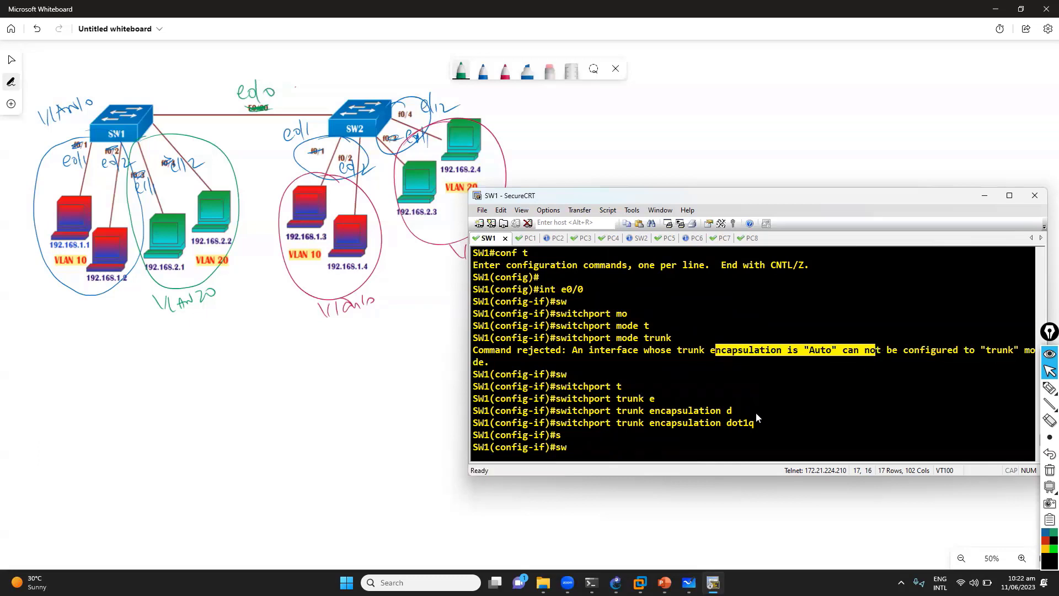
Step: Paste 'switchport trunk encapsulation dot1q' and 'switchport mode trunk' onto SW1's e0/0
drag(671, 422, 769, 426)
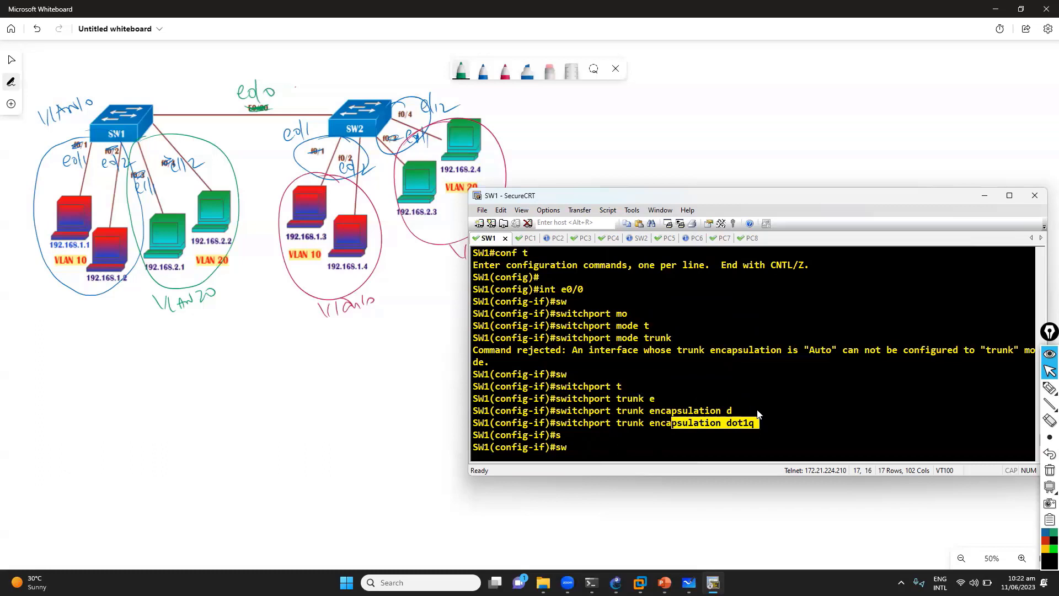
right_click(745, 401)
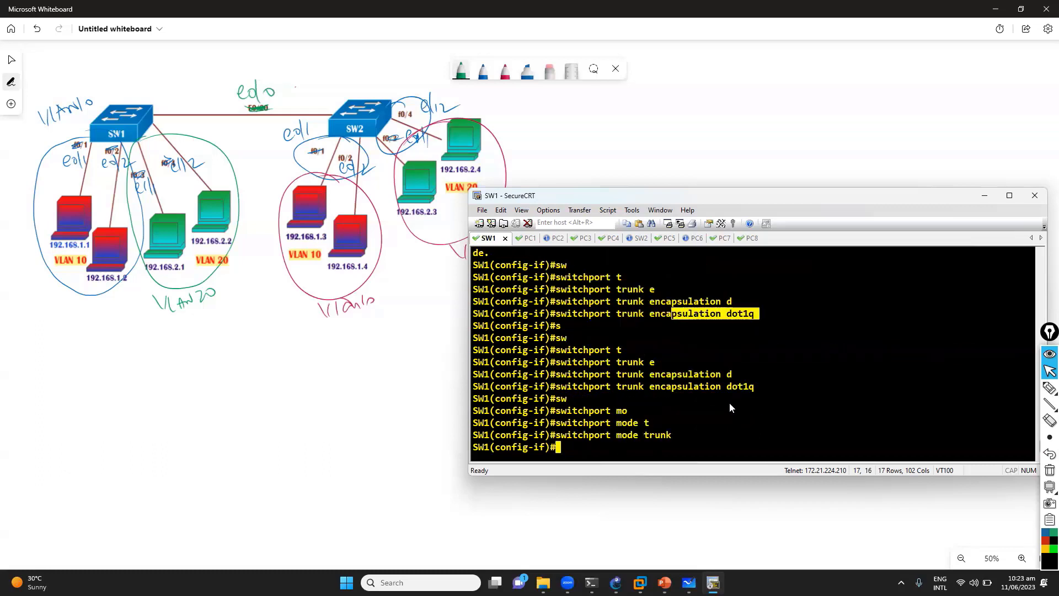
scroll(699, 373, up, 3)
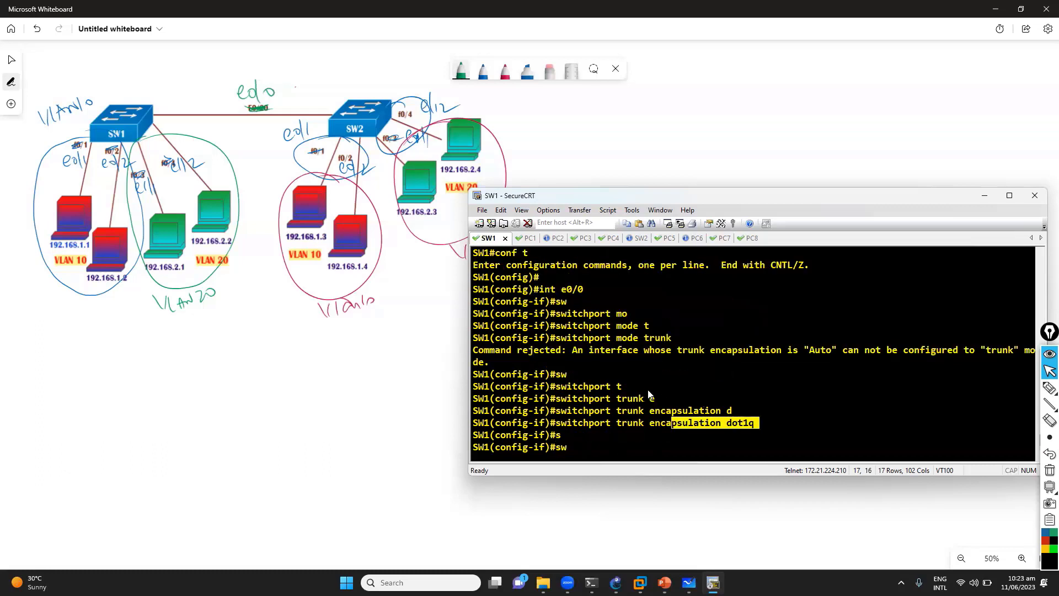
scroll(648, 390, down, 3)
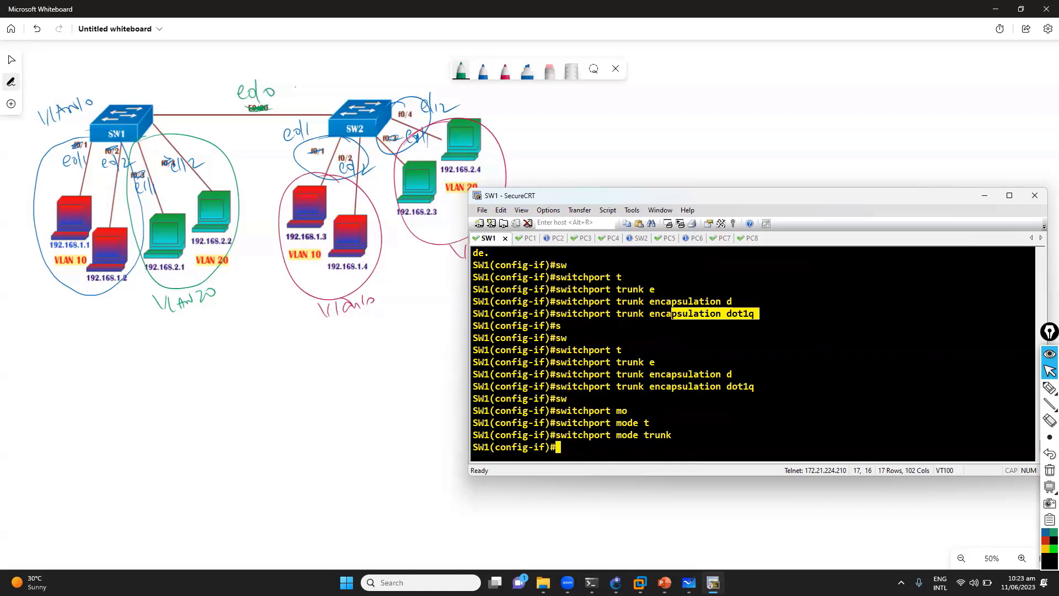
Step: Leave configuration mode and save SW1's configuration with write, then move to SW2's console
text(end)
key(Return)
text(wr)
key(Tab)
key(Return)
key(Return)
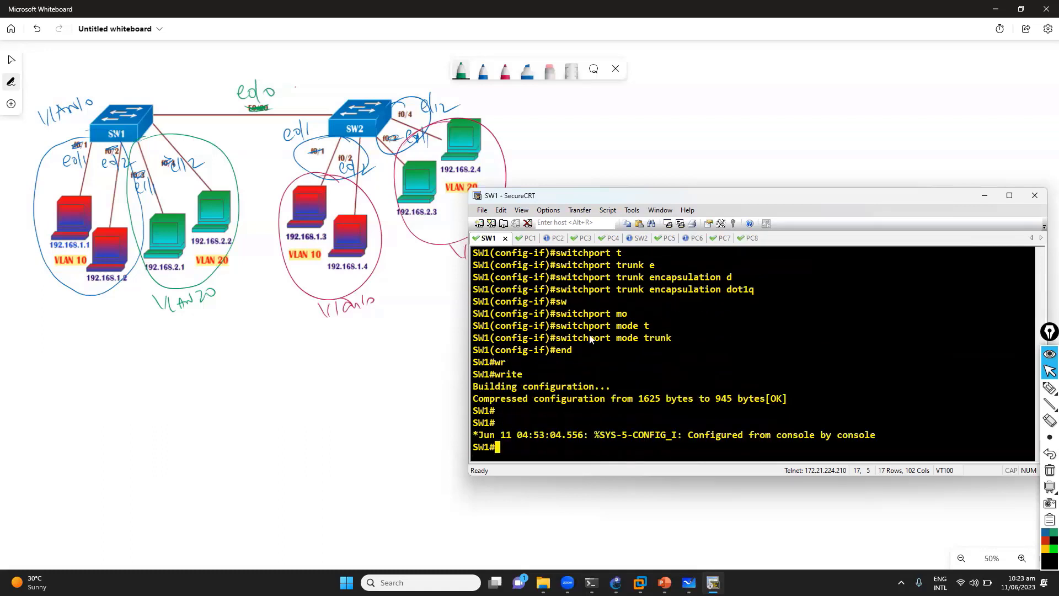
click(638, 238)
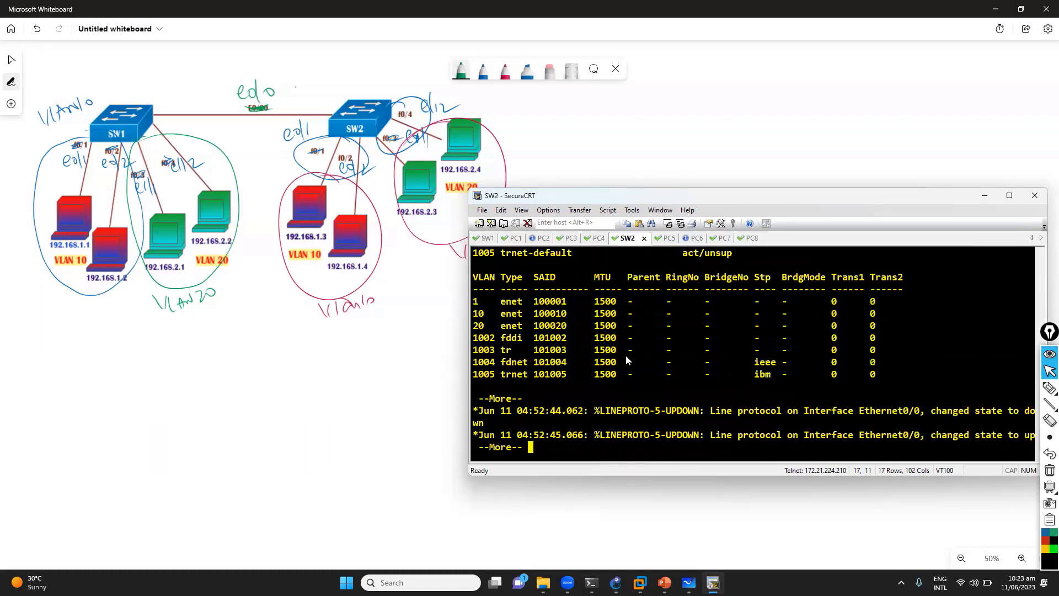
Step: On SW2, enter global configuration and then interface e0/0 configuration
key(space)
text(sc)
key(BackSpace)
key(BackSpace)
text(conf t)
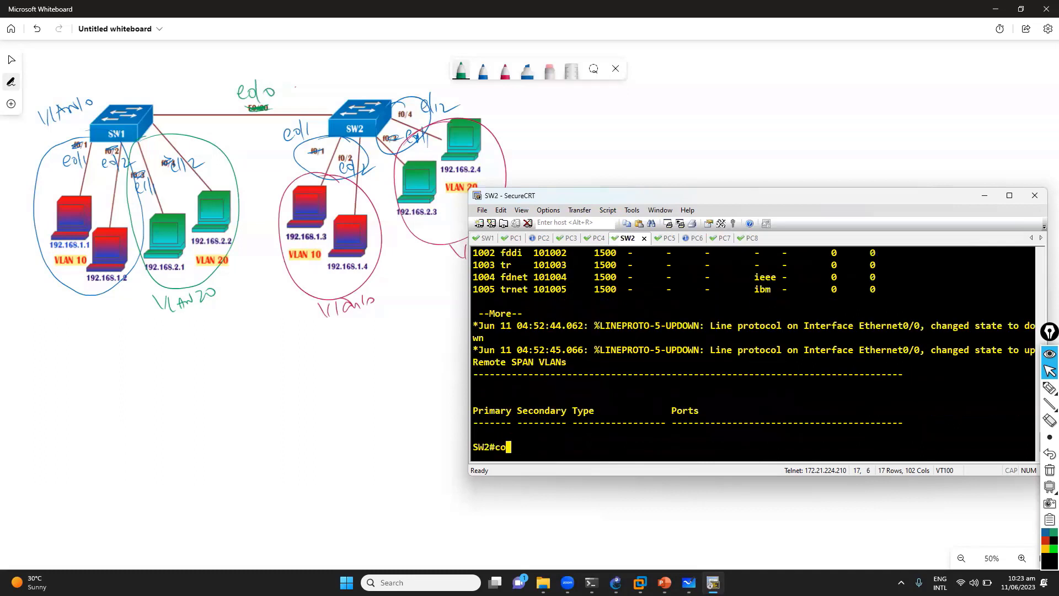
key(Return)
key(Return)
text(itn e)
key(BackSpace)
key(BackSpace)
key(BackSpace)
key(BackSpace)
key(BackSpace)
text(int e0/0)
key(Return)
Step: Set SW2's e0/0 to dot1q trunk encapsulation and switchport mode trunk
text(sw)
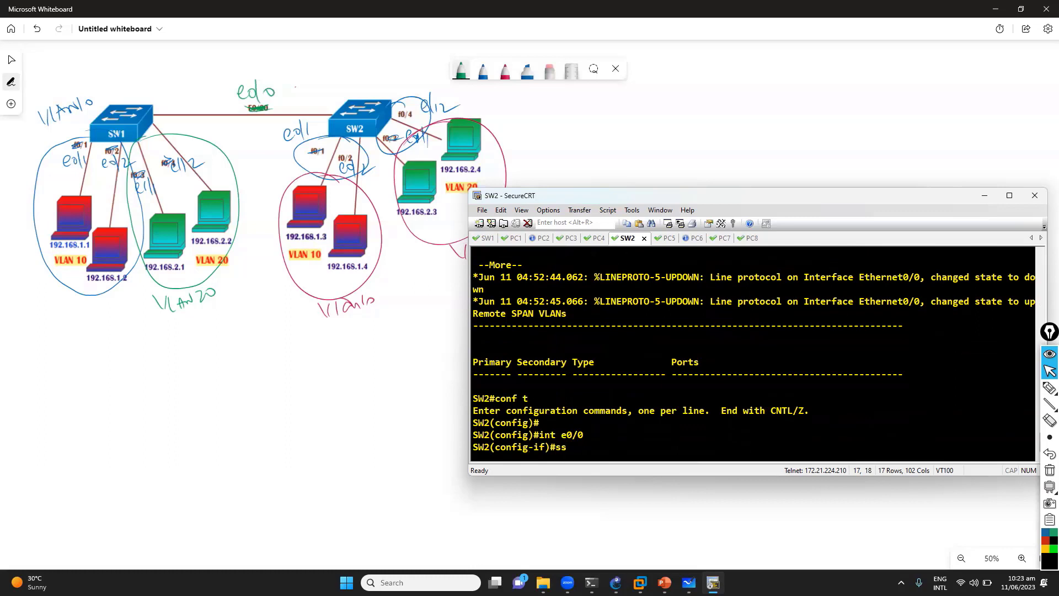
key(Tab)
text(t)
key(Tab)
text(e)
key(Tab)
key(d)
key(Tab)
key(Return)
text(sw)
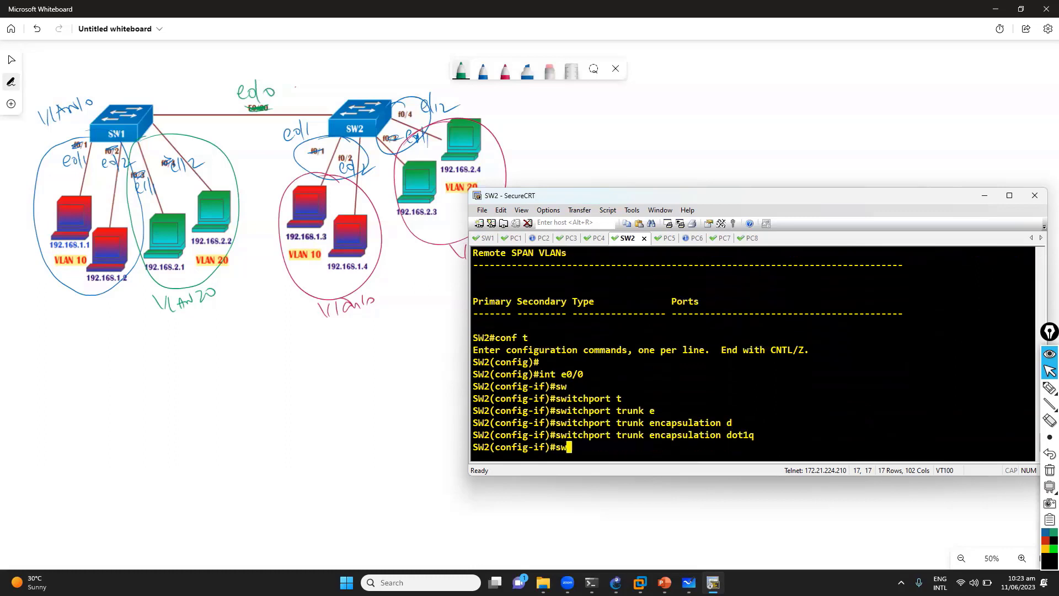
key(Tab)
text(mo)
Step: Save SW2's configuration with write and label the e0/0 link TRUNK on the whiteboard
key(Tab)
text(t)
key(Tab)
key(Return)
text(end)
key(Return)
key(Return)
text(wr)
key(Tab)
key(Return)
key(Return)
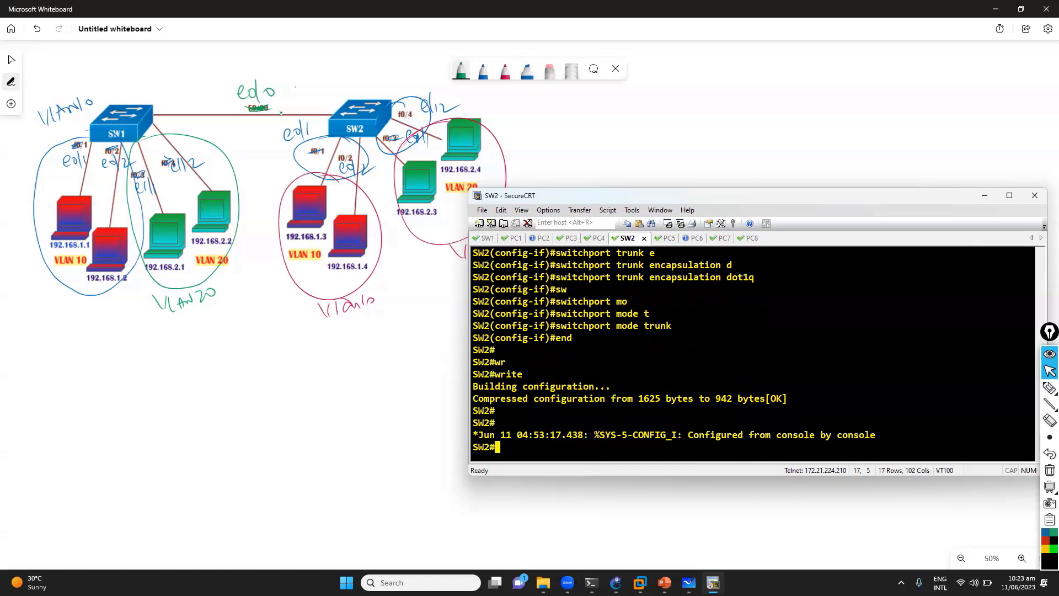
drag(216, 77, 219, 77)
mouse_move(230, 69)
mouse_down()
mouse_move(228, 81)
mouse_move(267, 54)
mouse_up()
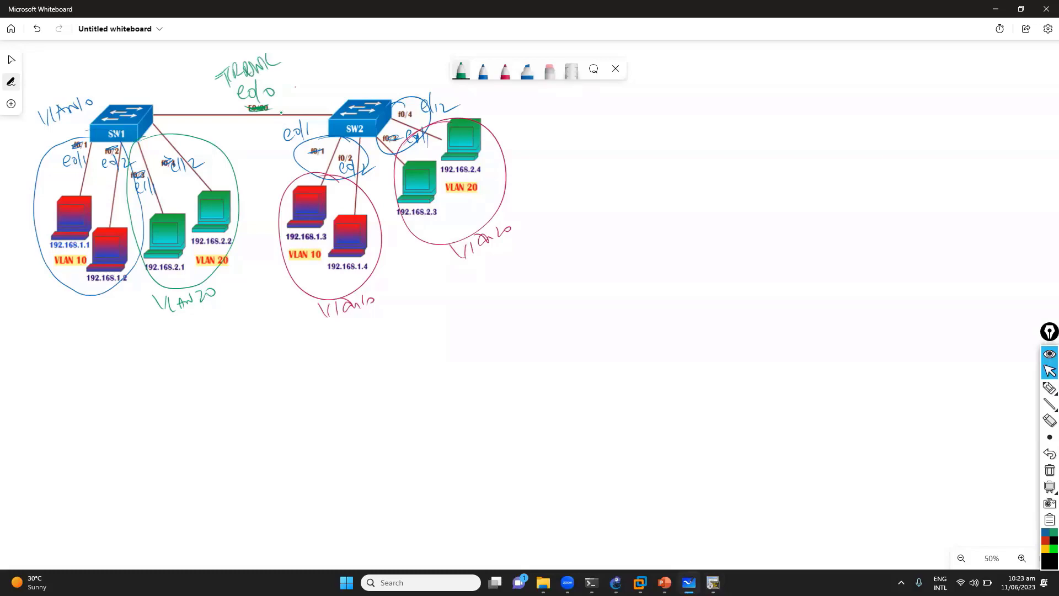
Step: Run show interfaces trunk on SW2, confirming Et0/0 trunks 802.1q with VLANs 1,10,20 active
key(alt+Tab)
text(show int)
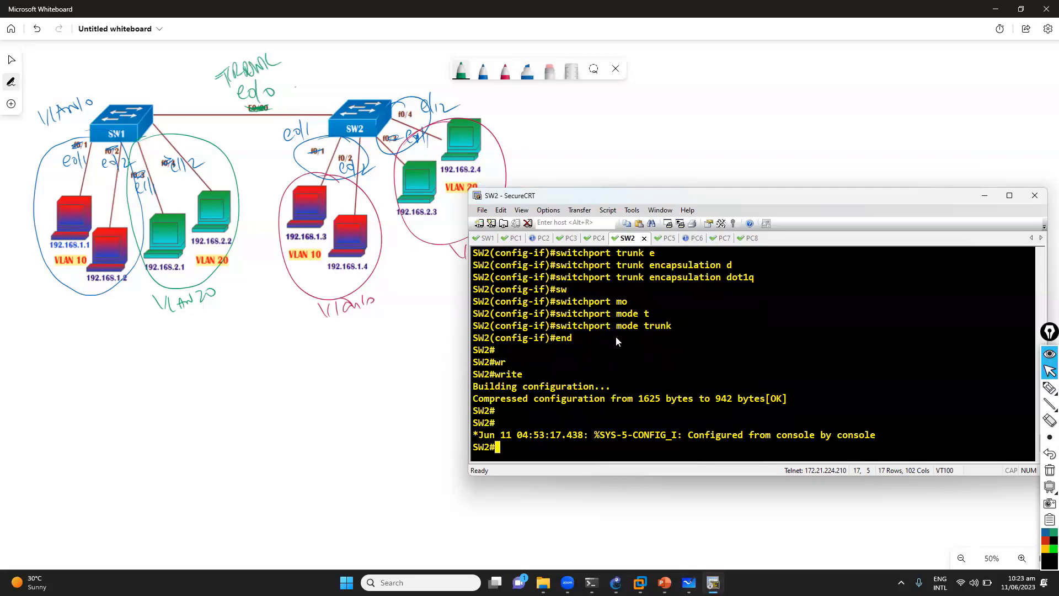
key(Tab)
text(t)
key(Tab)
key(Return)
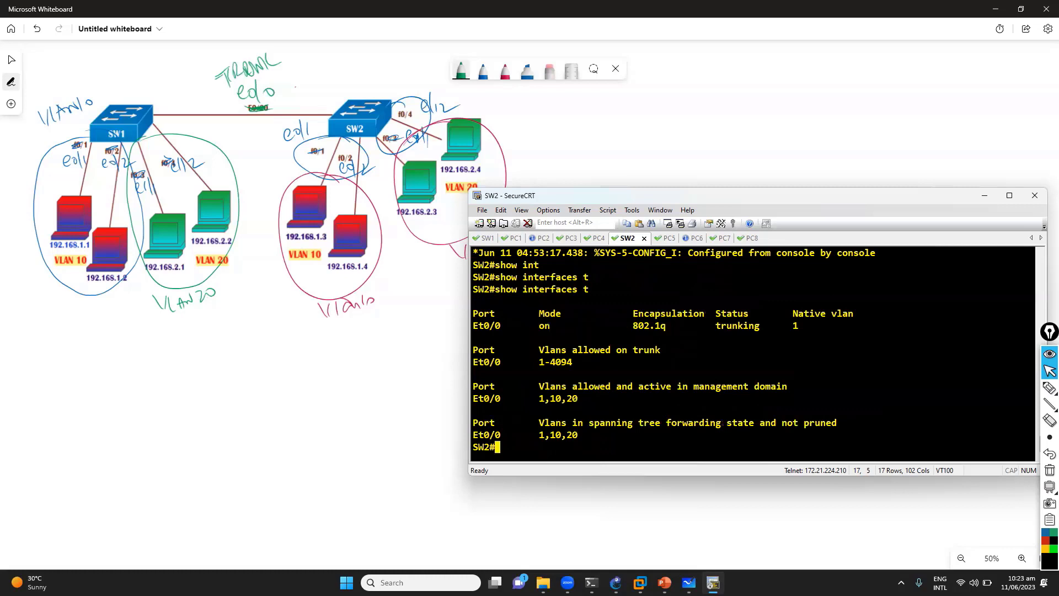
drag(478, 325, 806, 336)
click(601, 362)
key(Return)
key(Return)
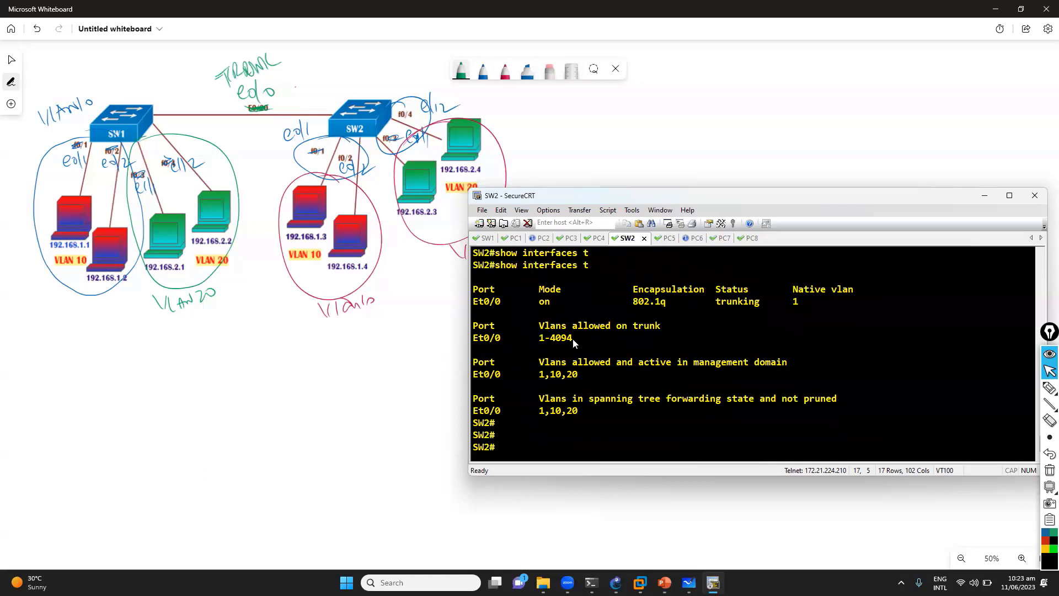
click(514, 237)
Step: Ping 192.168.1.3 and 192.168.1.4 from PC1 across the trunk
key(Return)
key(Return)
key(Return)
key(Up)
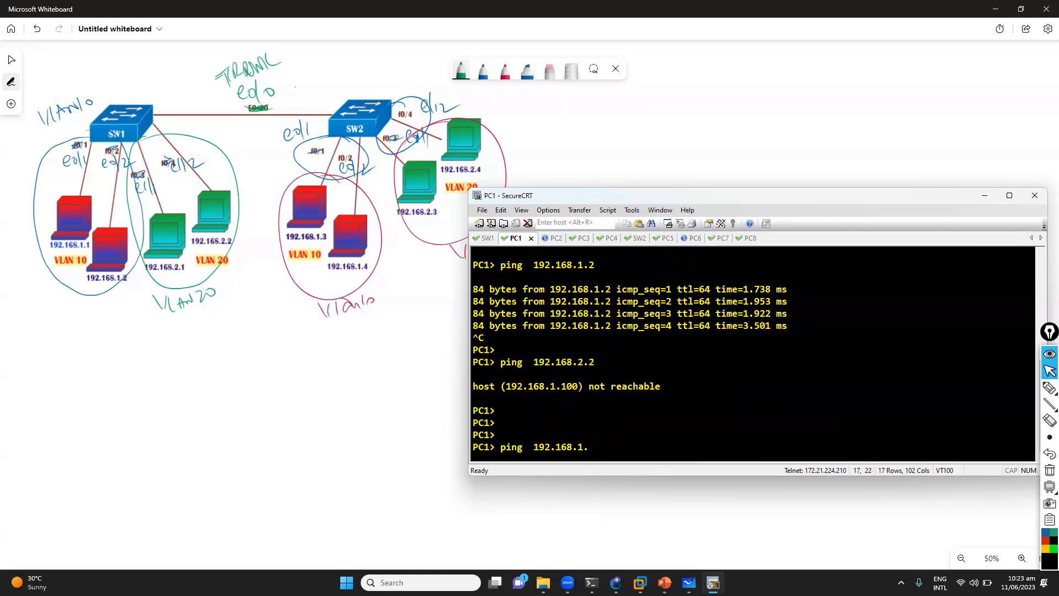
text(3)
key(Return)
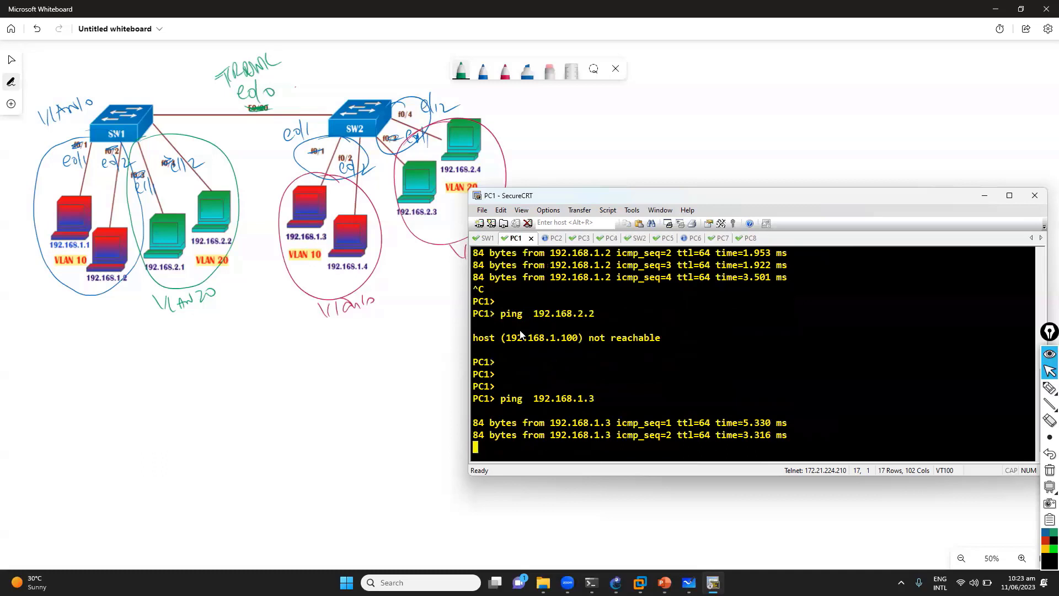
key(ctrl+c)
key(Up)
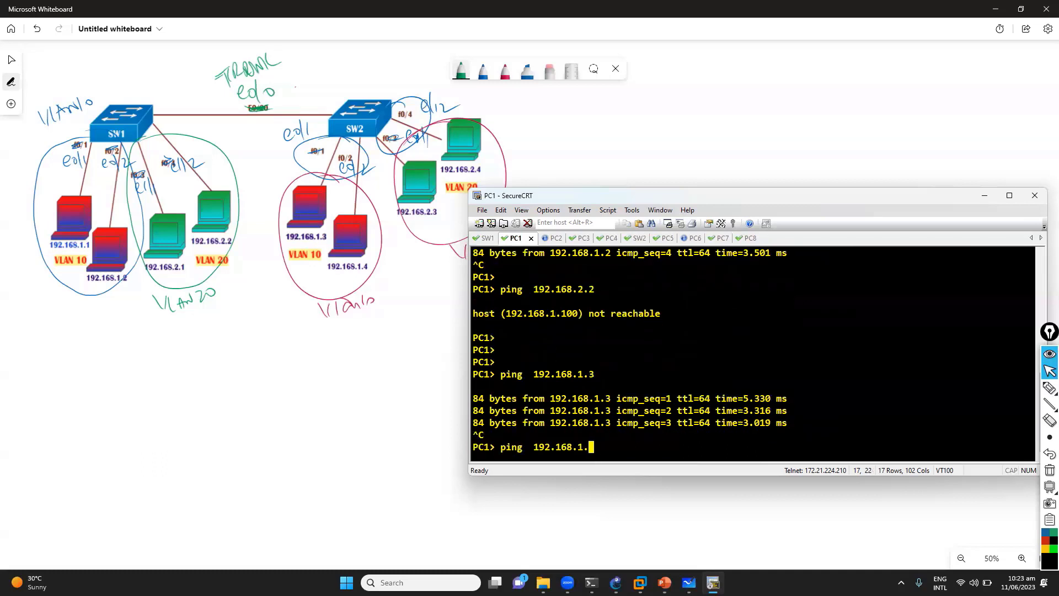
key(Return)
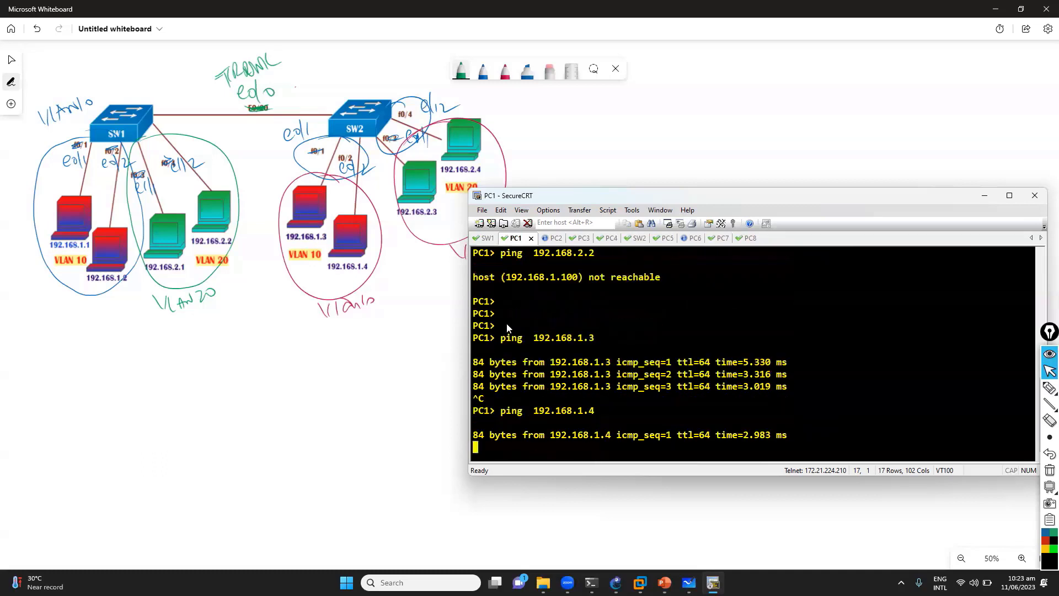
Step: Draw the VLAN 10 path in black and the VLAN 20 path in red on the whiteboard
key(ctrl+2)
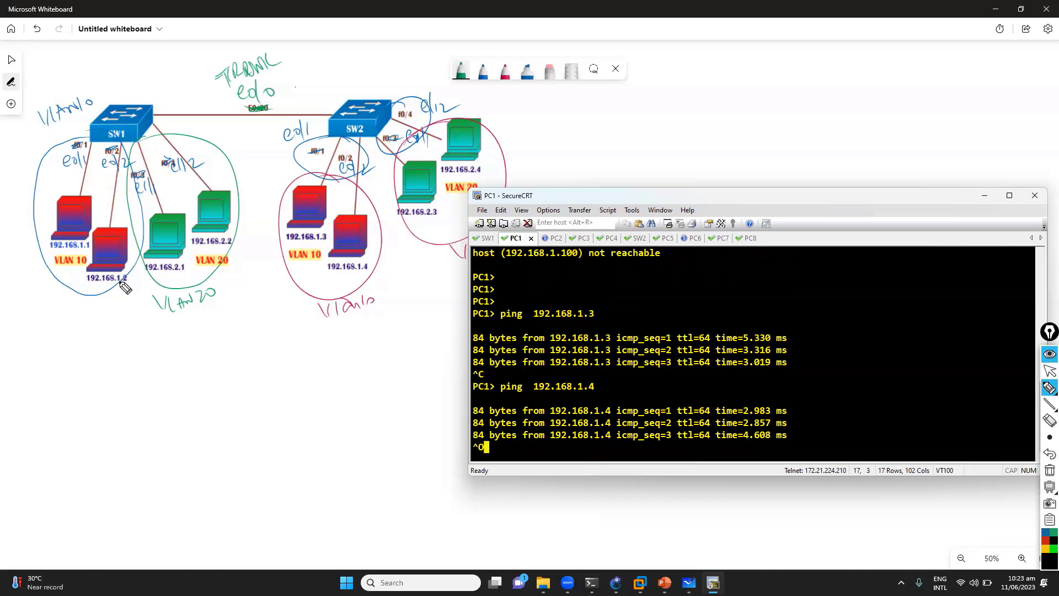
drag(91, 288, 182, 338)
mouse_move(260, 339)
mouse_down()
mouse_move(330, 301)
mouse_move(290, 326)
mouse_move(128, 340)
mouse_move(87, 303)
mouse_move(87, 321)
mouse_move(92, 285)
mouse_up()
drag(331, 284, 328, 291)
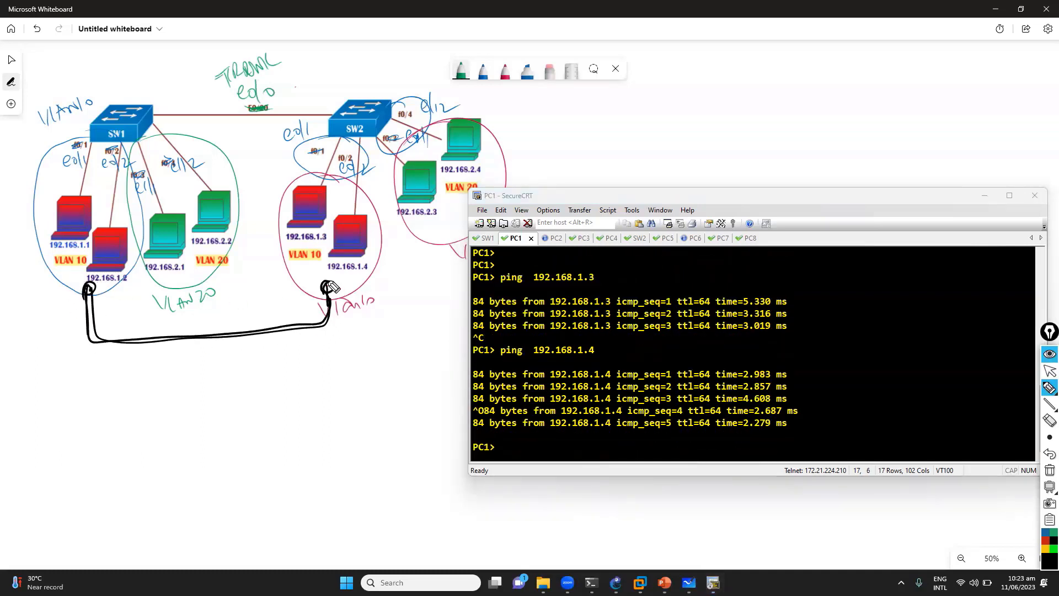
key(r)
mouse_move(198, 280)
mouse_down()
mouse_move(219, 373)
mouse_move(372, 355)
mouse_move(430, 276)
mouse_move(434, 242)
mouse_move(437, 250)
mouse_move(197, 264)
mouse_up()
key(ctrl+shift+1)
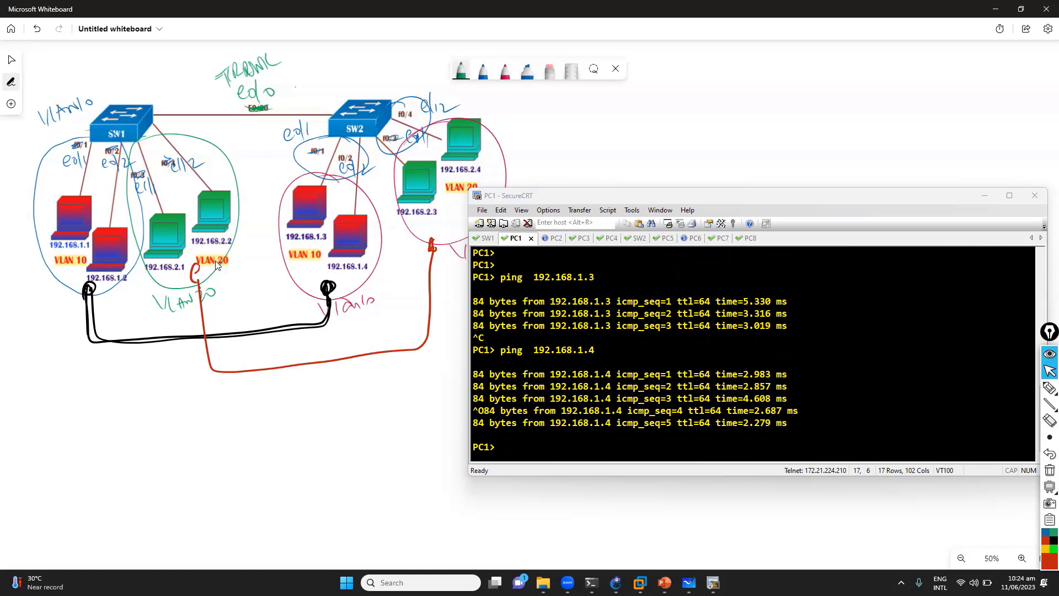
click(565, 296)
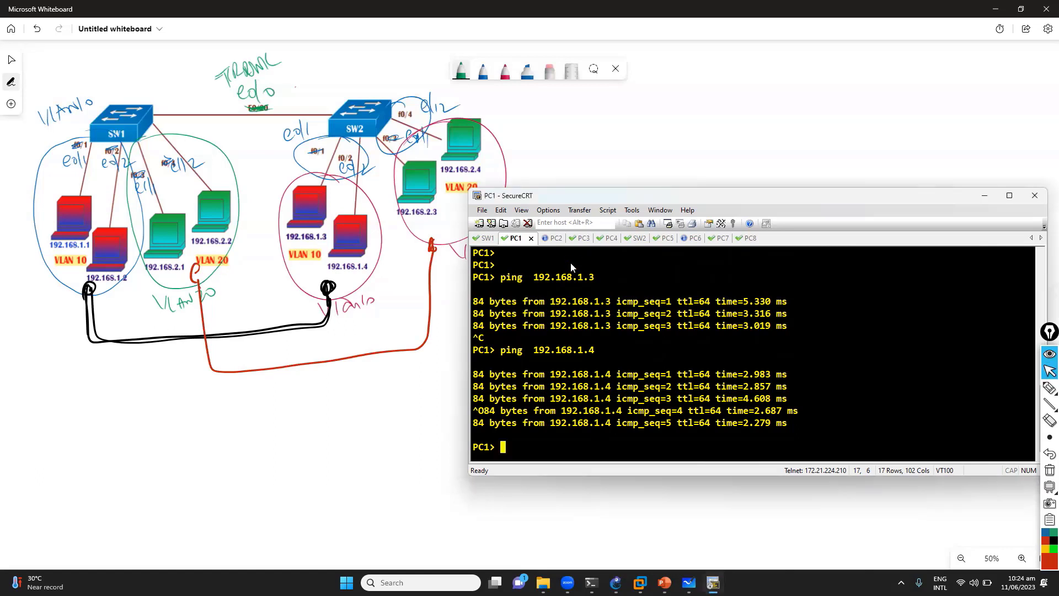
click(582, 239)
Step: Ping 192.168.2.3 and 192.168.2.4 from PC3, then minimize SecureCRT to reveal the diagram
text(ping )
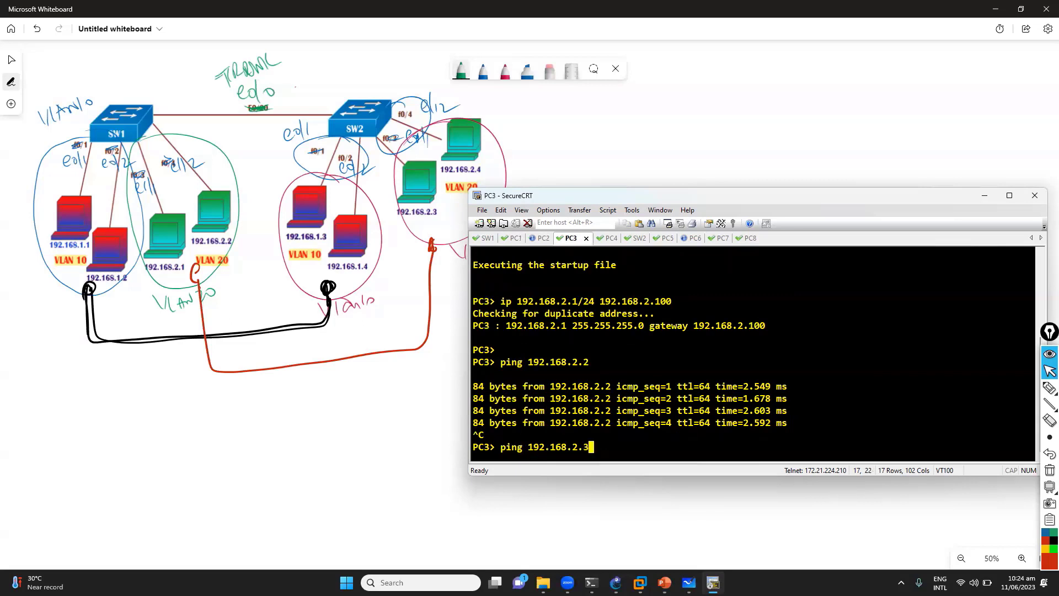
text(192.168.2.3)
key(Return)
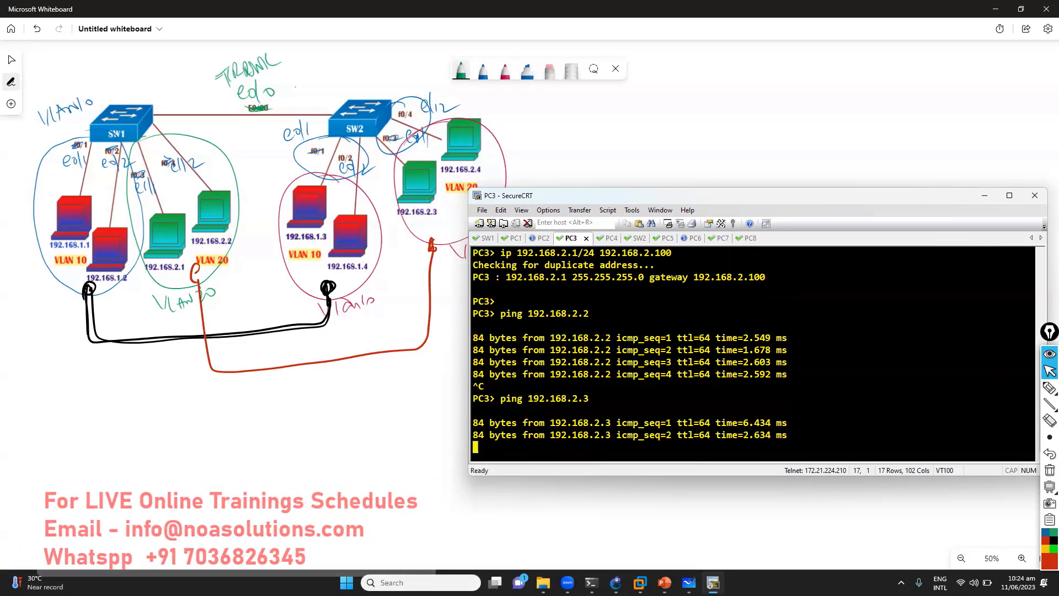
key(ctrl+c)
key(Up)
key(BackSpace)
text(4)
key(Return)
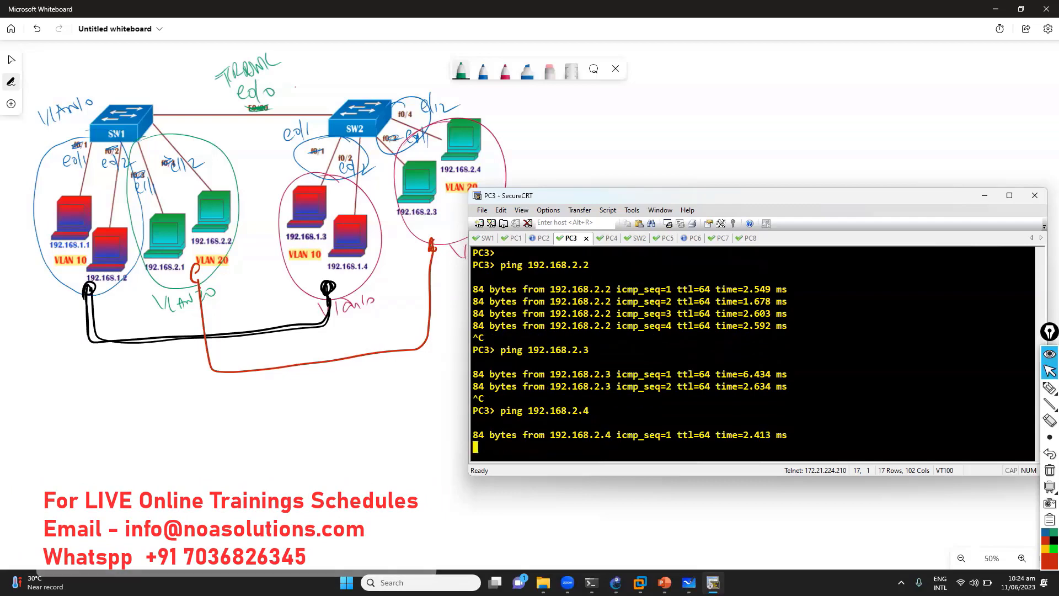
click(393, 392)
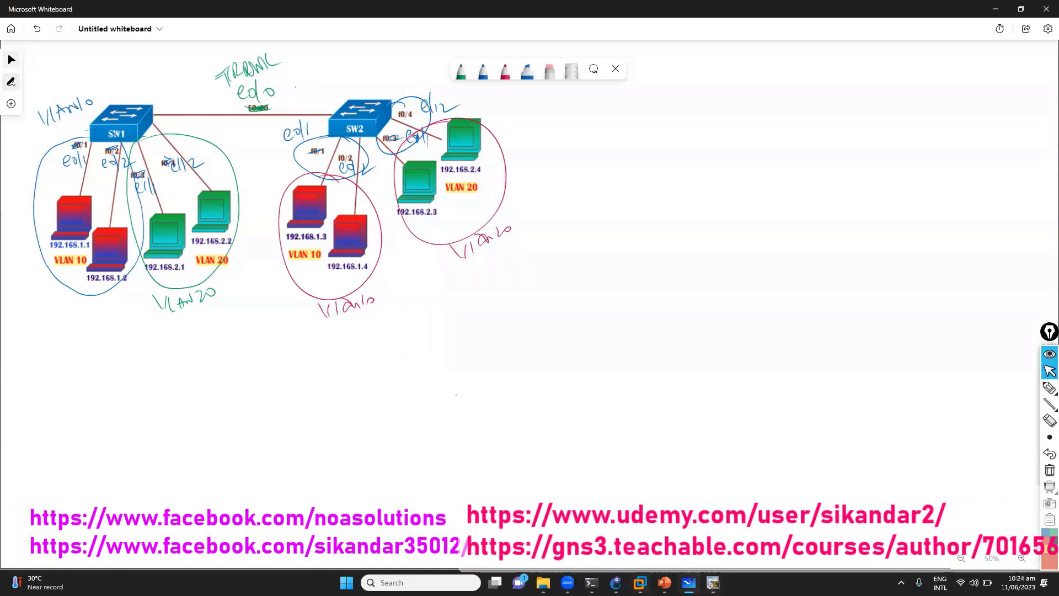
Step: Bring GNS3 forward and box-select PC pairs PC1/PC2, PC5/PC6, PC3/PC4 and PC7/PC8
click(616, 582)
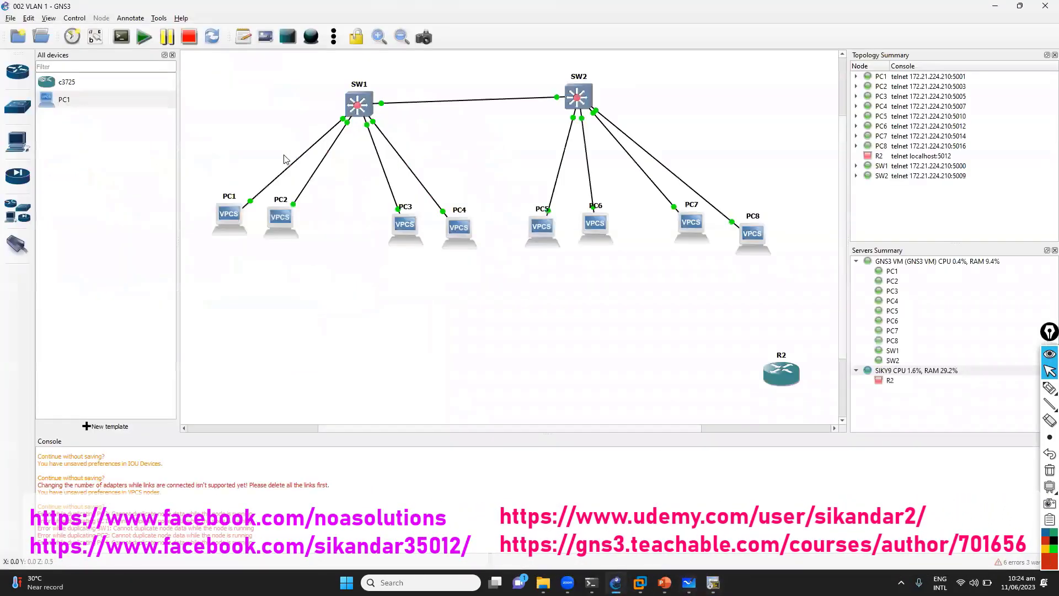
drag(212, 148, 315, 265)
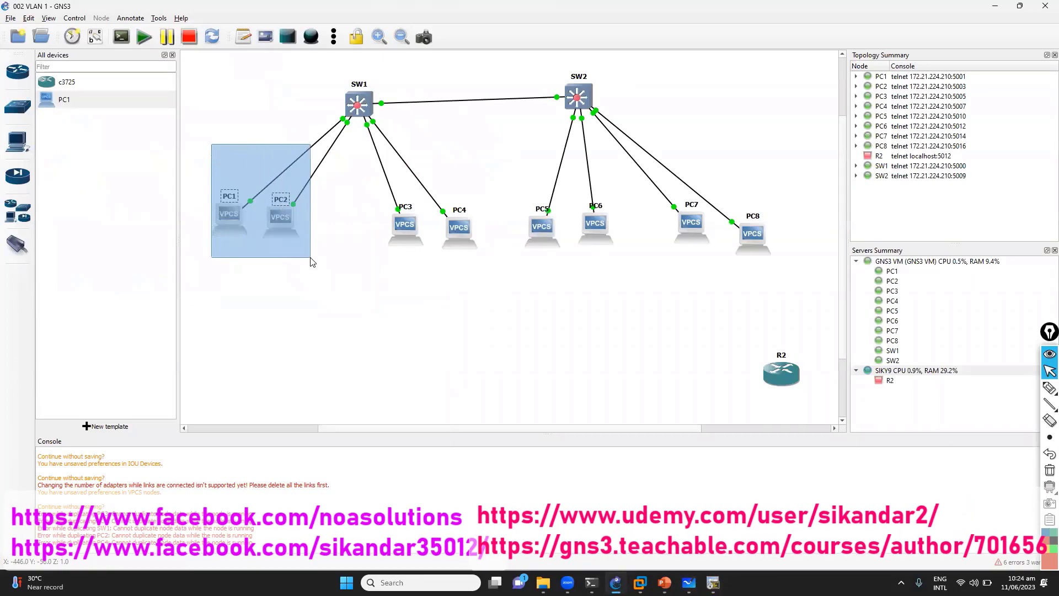
drag(515, 177, 641, 271)
drag(351, 195, 503, 274)
drag(806, 163, 668, 277)
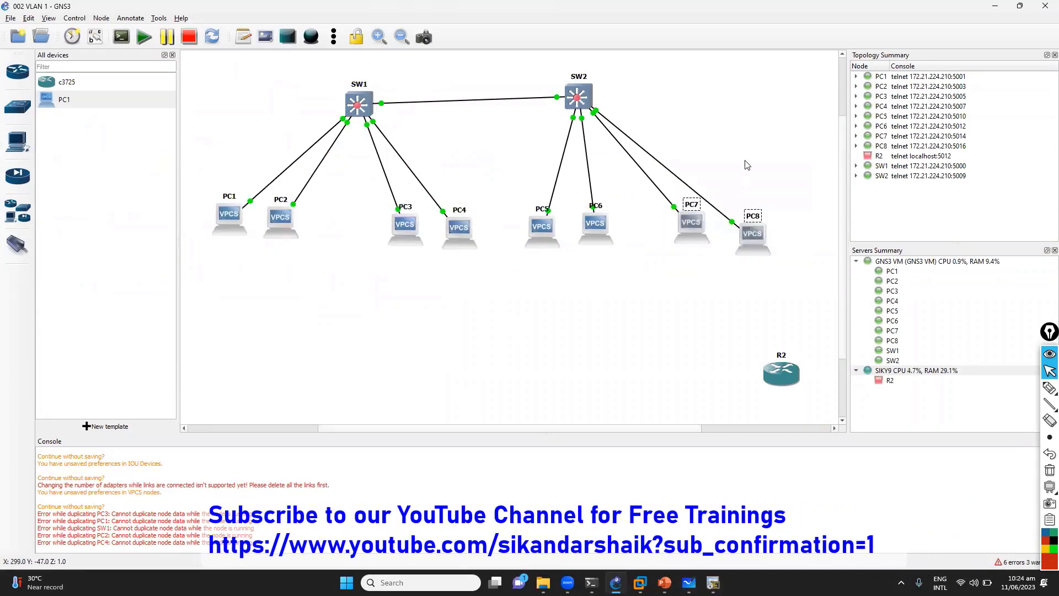